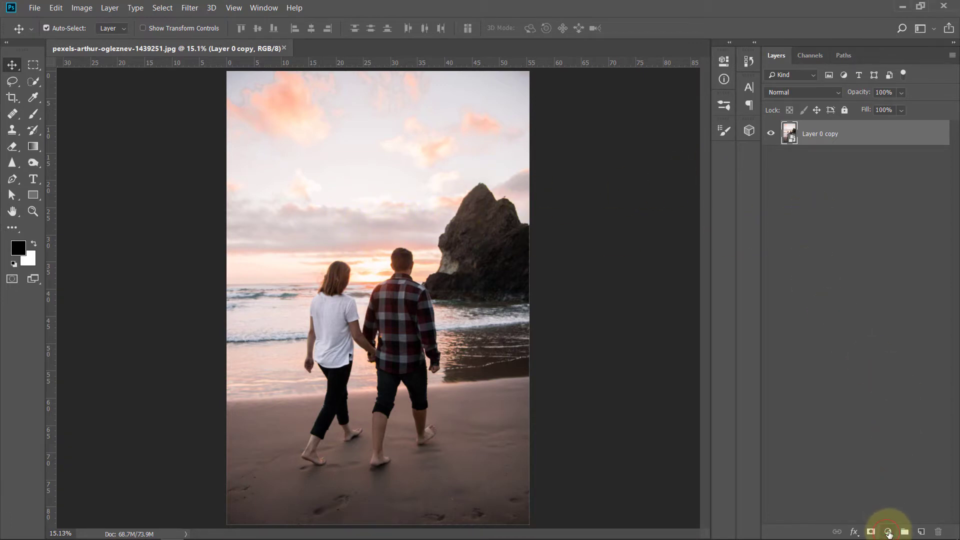
Add a Curves adjustment layer and raise the curve to brighten the photo, with a second point in the shadows.
{"action": "left_click", "coordinate": [888, 532]}
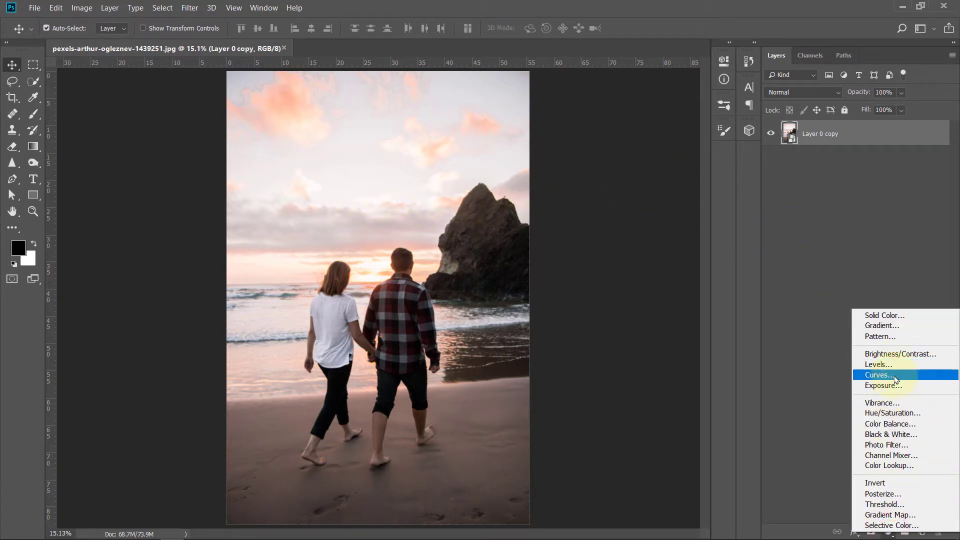
{"action": "left_click", "coordinate": [895, 379]}
{"action": "left_click_drag", "start_coordinate": [629, 183], "coordinate": [633, 164]}
{"action": "left_click_drag", "start_coordinate": [583, 225], "coordinate": [588, 227]}
{"action": "left_click_drag", "start_coordinate": [633, 164], "coordinate": [637, 165]}
{"action": "left_click", "coordinate": [687, 57]}
Add a Brightness/Contrast adjustment layer with the brightness set to 15.
{"action": "left_click", "coordinate": [888, 534]}
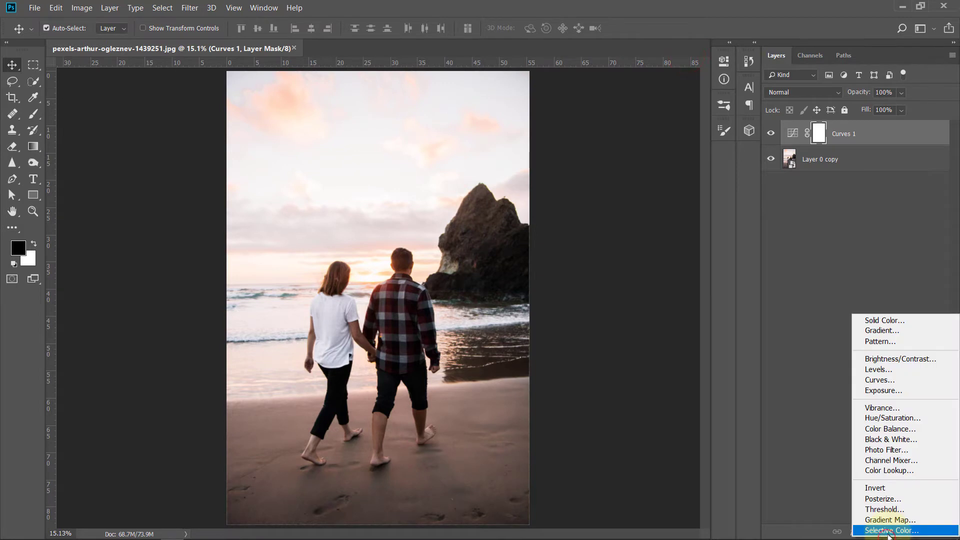
{"action": "left_click", "coordinate": [891, 364]}
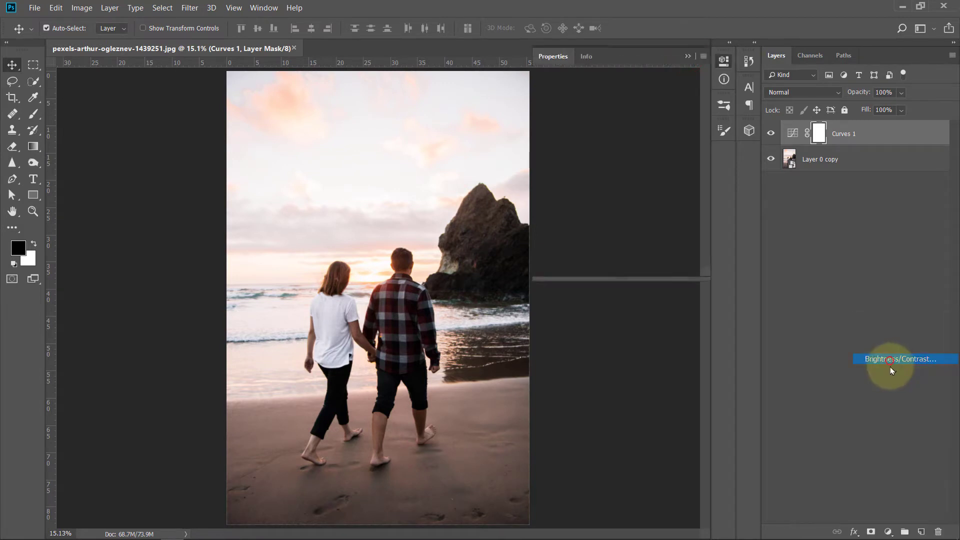
{"action": "left_click_drag", "start_coordinate": [617, 128], "coordinate": [625, 130]}
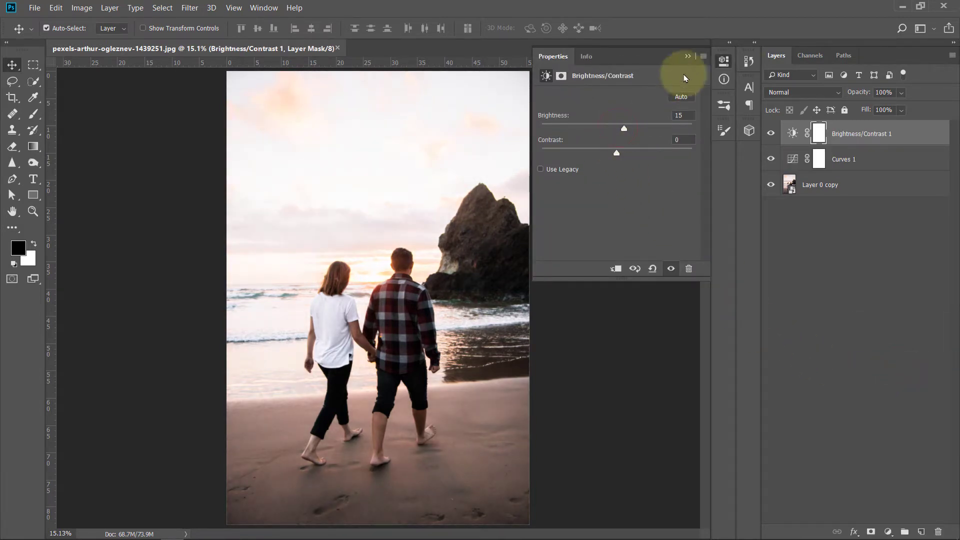
{"action": "left_click", "coordinate": [688, 56]}
Group the Brightness/Contrast and Curves adjustment layers and name the group Highlights.
{"action": "left_click", "coordinate": [875, 161], "text": "shift"}
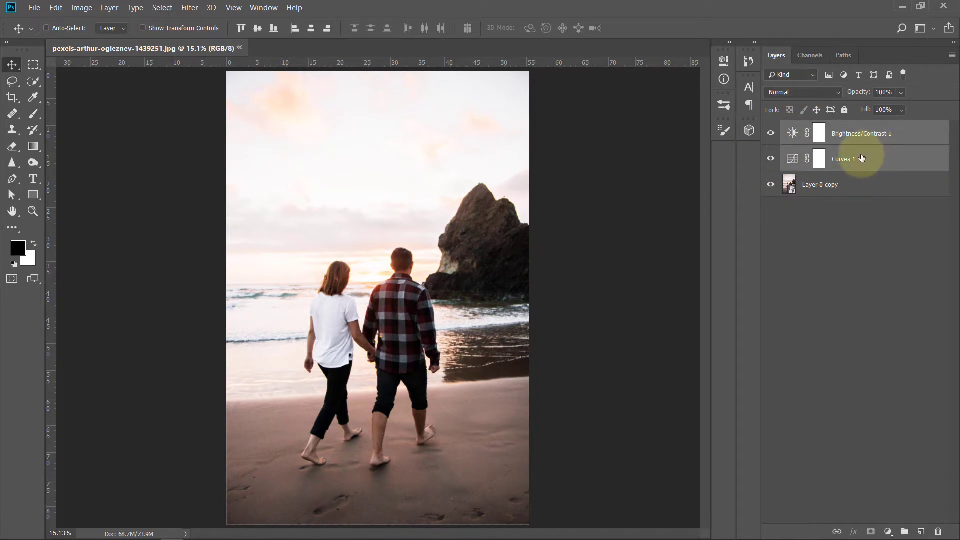
{"action": "key", "text": "ctrl+g"}
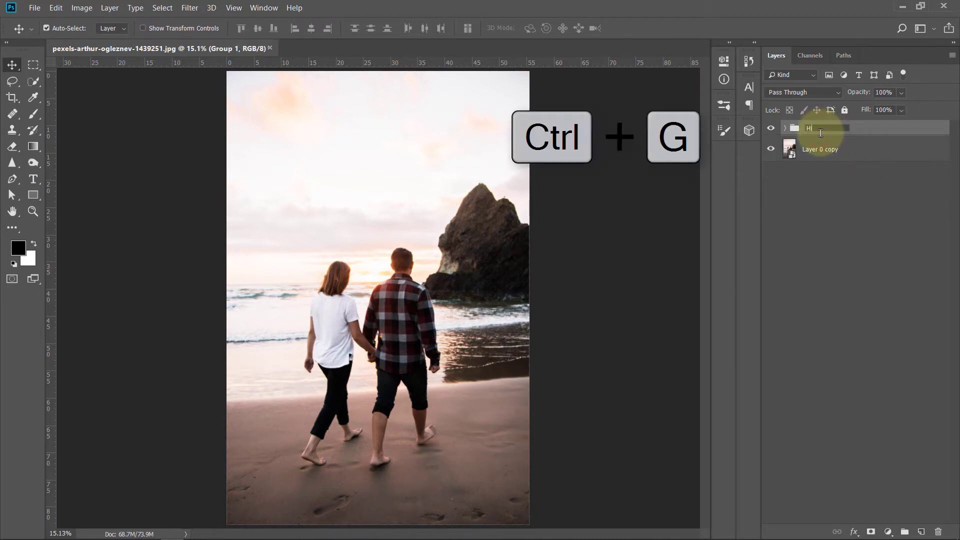
{"action": "left_click", "coordinate": [820, 133]}
{"action": "type", "text": "Highlights"}
{"action": "key", "text": "Return"}
{"action": "left_click_drag", "start_coordinate": [392, 350], "coordinate": [416, 346]}
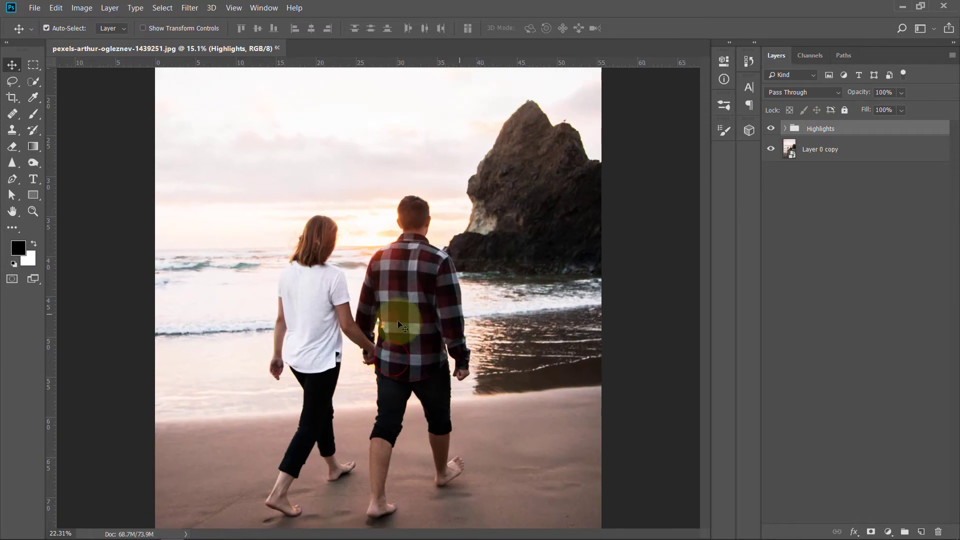
{"action": "left_click_drag", "start_coordinate": [497, 272], "coordinate": [452, 370]}
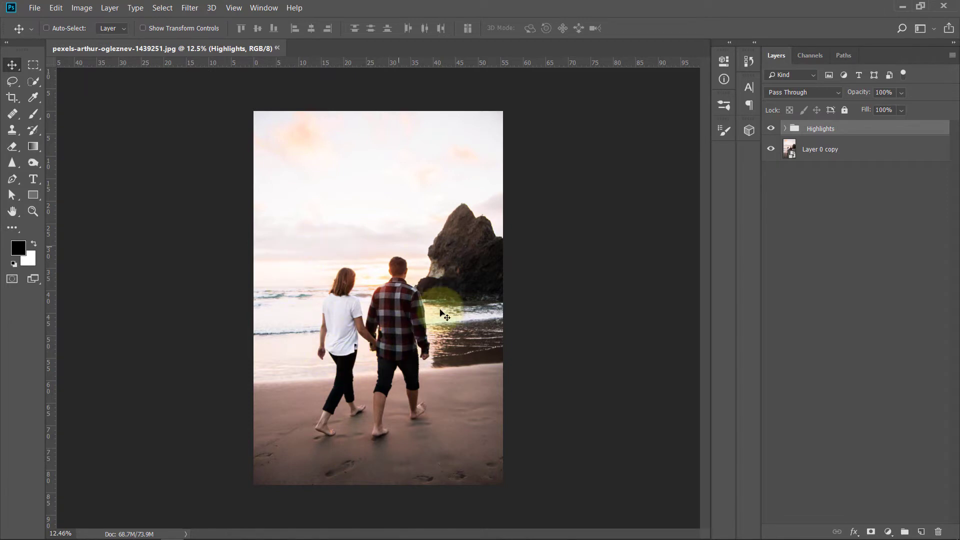
{"action": "key", "text": "ctrl"}
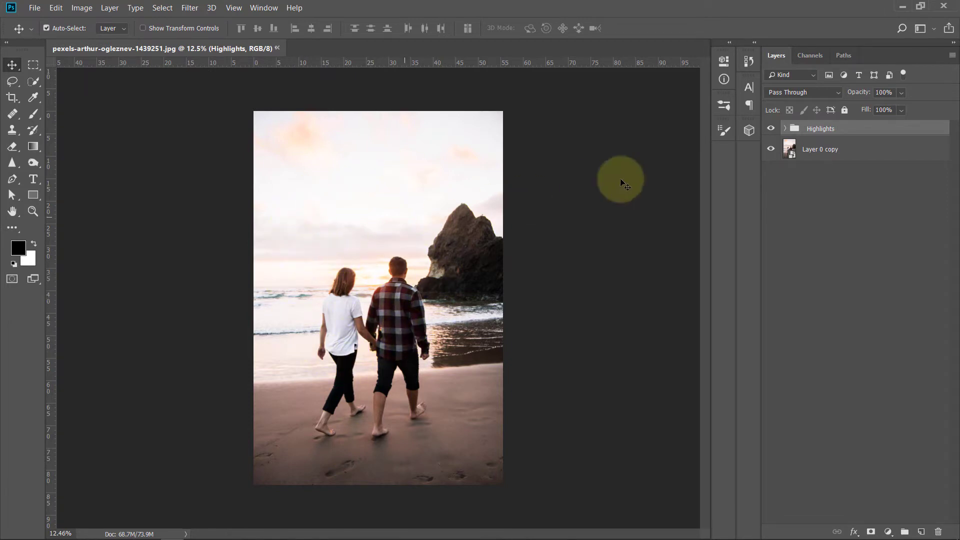
Create a new empty layer between the photo layer and the Highlights group.
{"action": "left_click", "coordinate": [832, 151]}
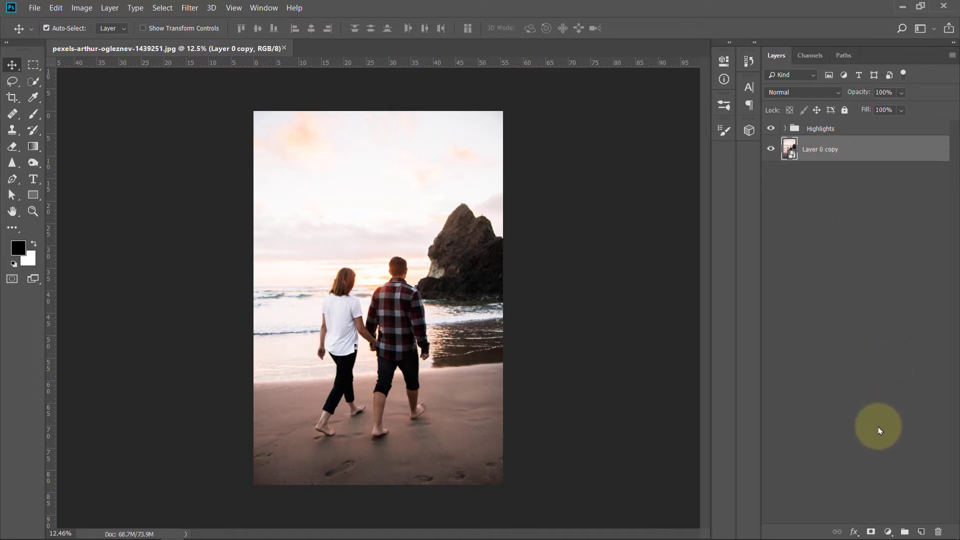
{"action": "left_click", "coordinate": [921, 533], "text": "ctrl"}
{"action": "left_click_drag", "start_coordinate": [840, 175], "coordinate": [843, 148]}
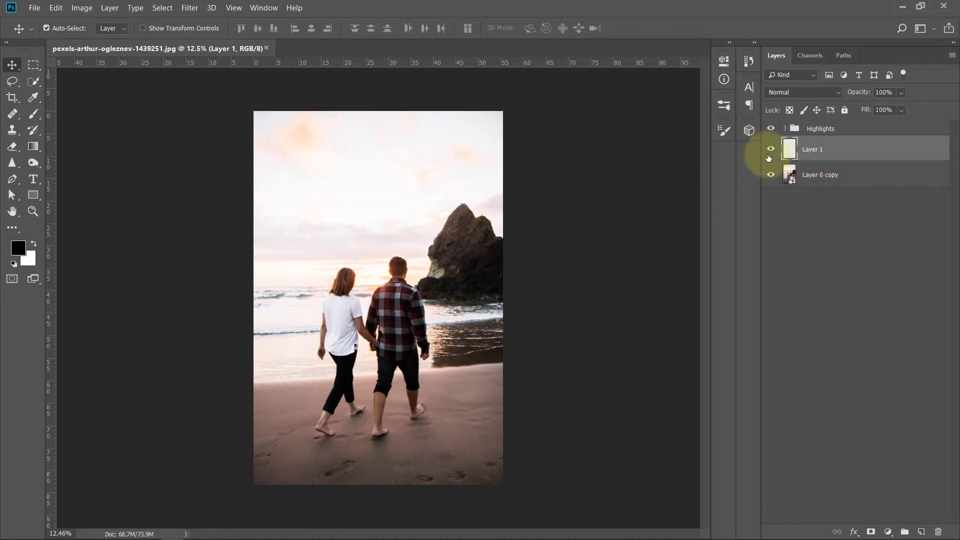
{"action": "mouse_move", "coordinate": [827, 152]}
{"action": "left_mouse_down"}
{"action": "mouse_move", "coordinate": [826, 193]}
{"action": "mouse_move", "coordinate": [843, 148]}
{"action": "left_mouse_up"}
Select the walking couple on Layer 0 copy automatically with Select Subject.
{"action": "scroll", "coordinate": [447, 327], "scroll_direction": "up", "scroll_amount": 3}
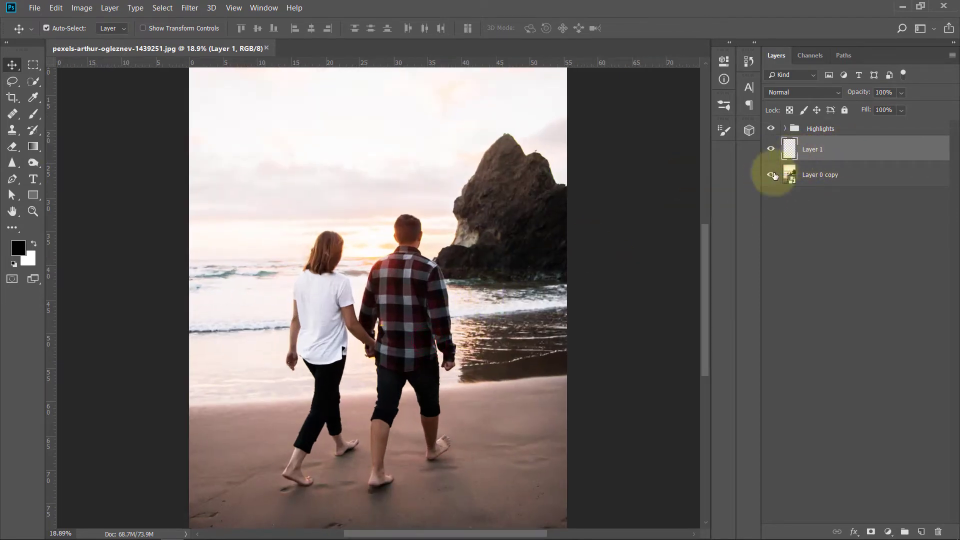
{"action": "scroll", "coordinate": [394, 388], "scroll_direction": "up", "scroll_amount": 2}
{"action": "left_click", "coordinate": [819, 176]}
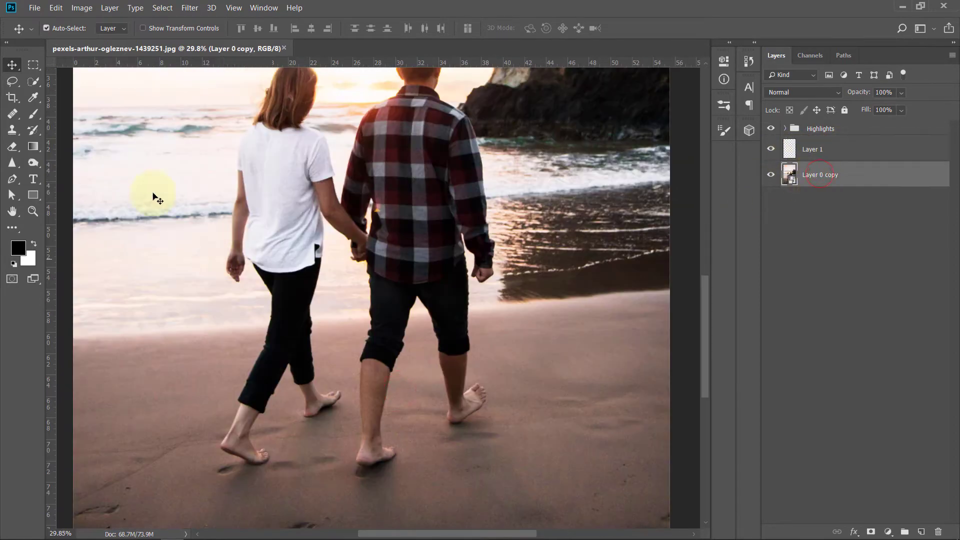
{"action": "left_click", "coordinate": [33, 82]}
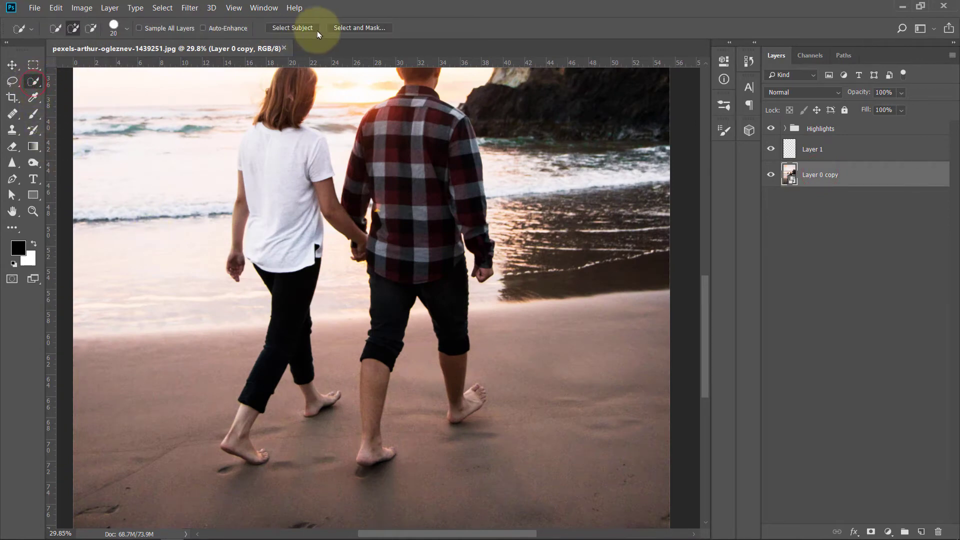
{"action": "left_click", "coordinate": [299, 28]}
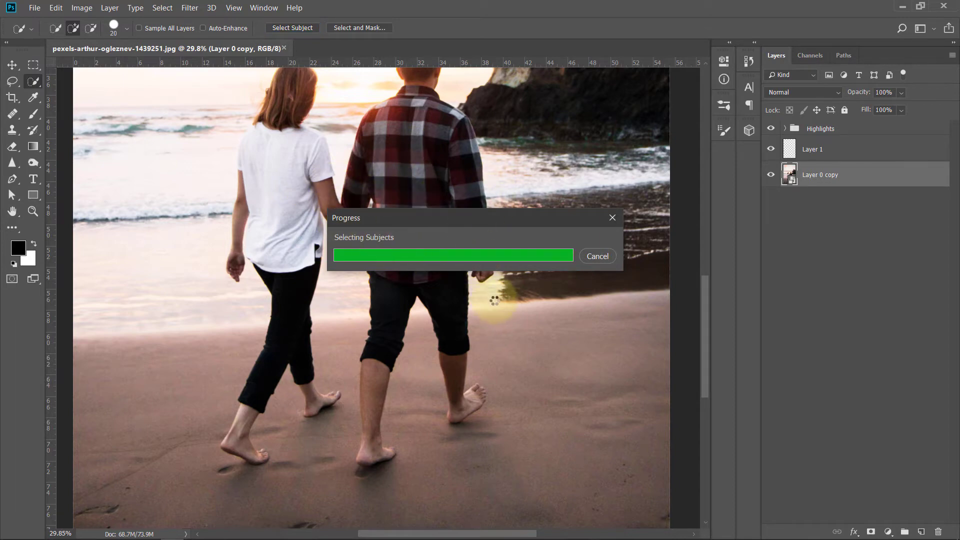
Refine the selection around the couple's feet, adding missed heels and toes and subtracting stray patches of sand.
{"action": "scroll", "coordinate": [368, 358], "scroll_direction": "up", "scroll_amount": 5}
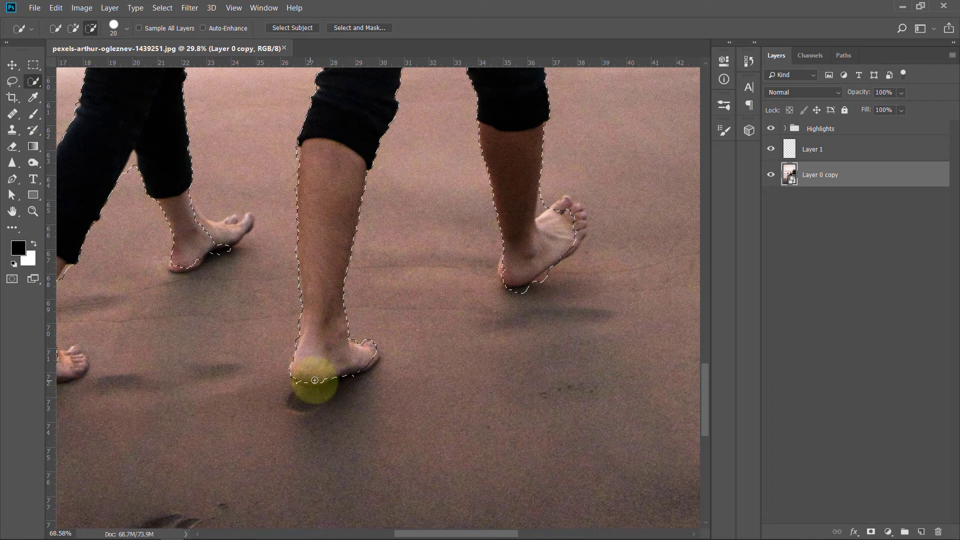
{"action": "left_click", "coordinate": [296, 378]}
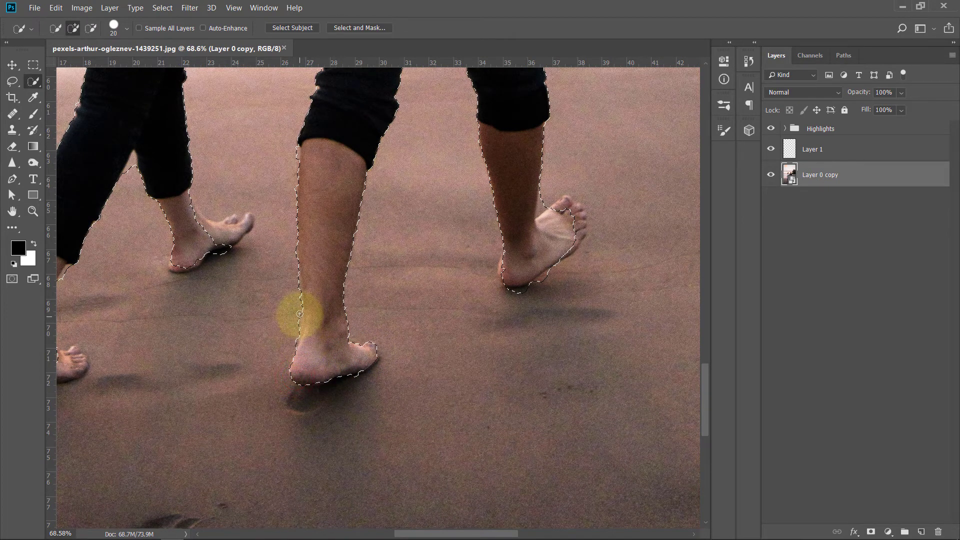
{"action": "left_click", "coordinate": [296, 317], "text": "alt"}
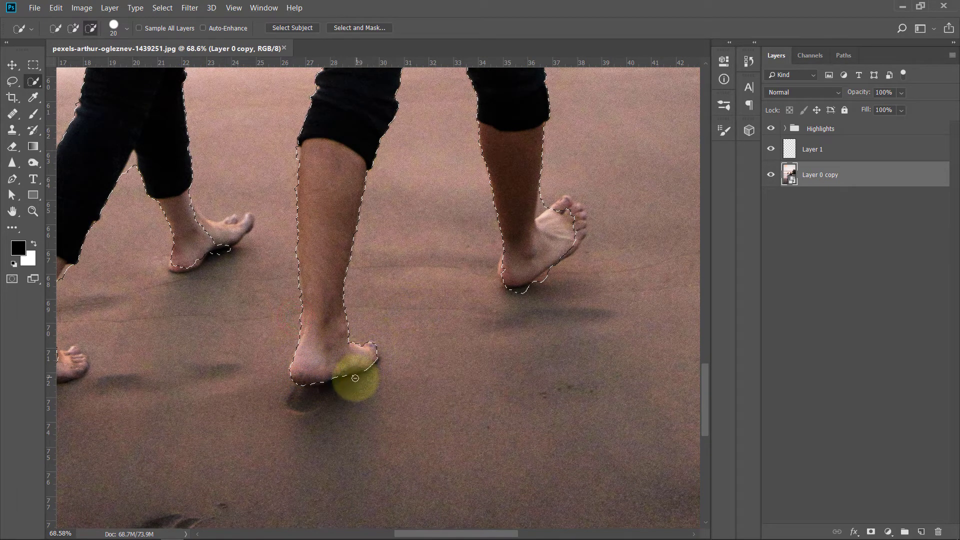
{"action": "left_click", "coordinate": [353, 380], "text": "alt"}
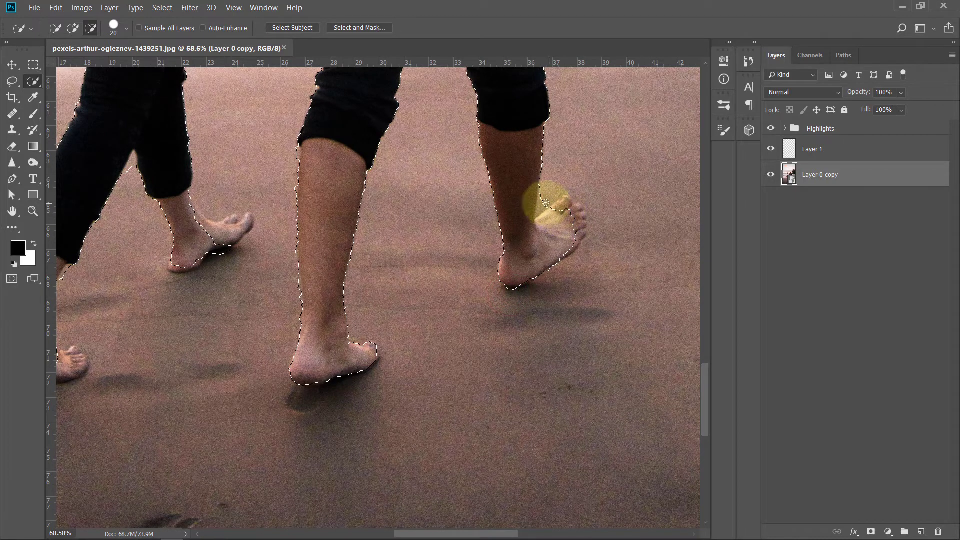
{"action": "left_click", "coordinate": [544, 197]}
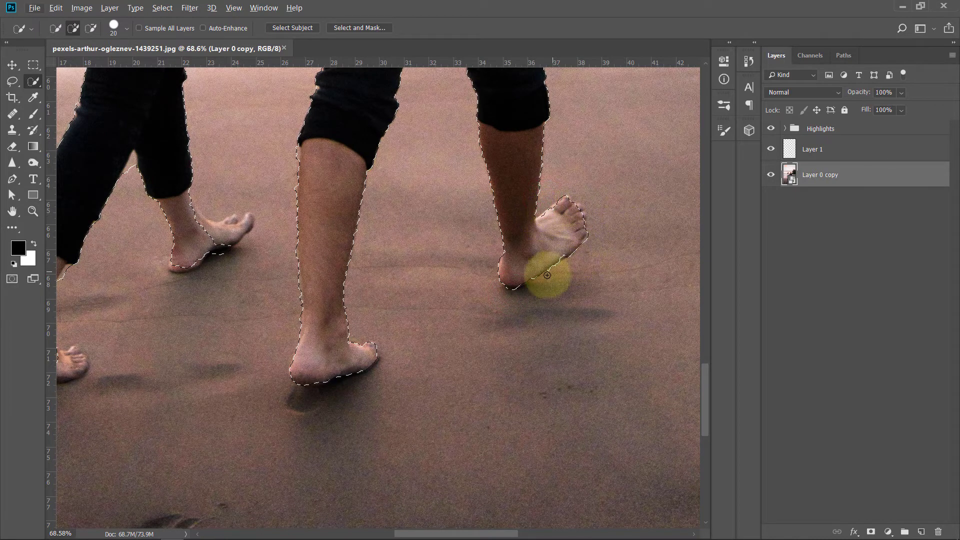
{"action": "left_click", "coordinate": [518, 294], "text": "alt"}
{"action": "left_click_drag", "start_coordinate": [333, 305], "coordinate": [472, 299]}
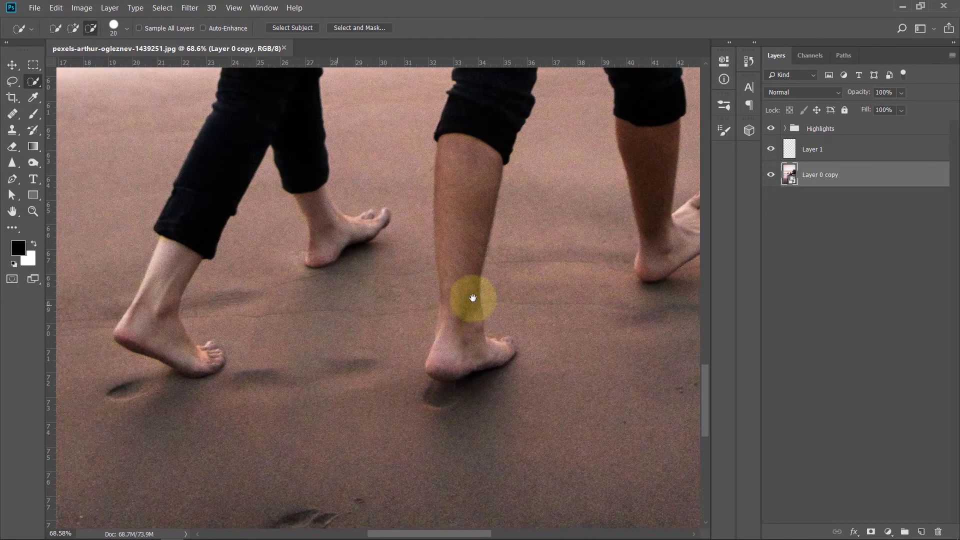
{"action": "mouse_move", "coordinate": [347, 232]}
{"action": "left_mouse_down"}
{"action": "mouse_move", "coordinate": [373, 227]}
{"action": "mouse_move", "coordinate": [354, 220]}
{"action": "left_mouse_up"}
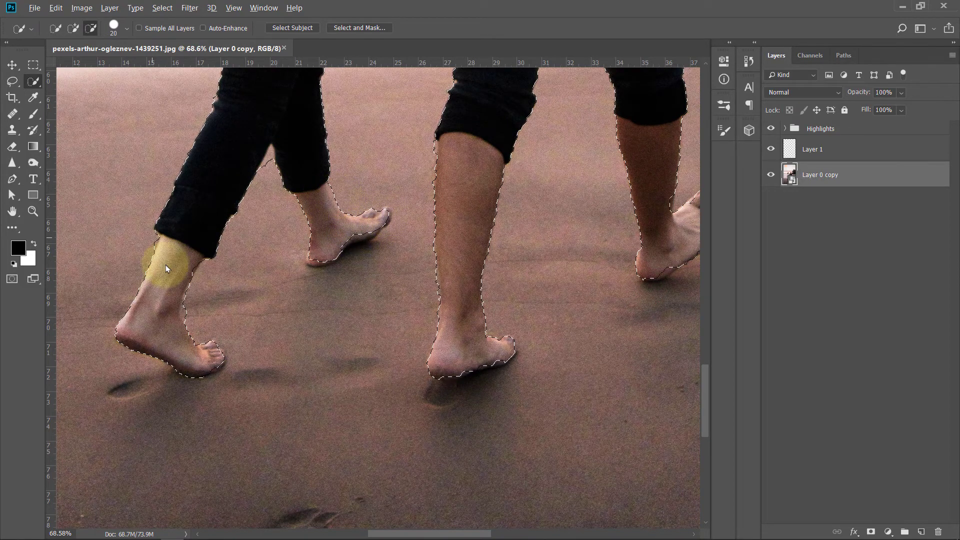
Enlarge the Quick Selection brush to 30 and inspect the selection edges around the couple's heads, shoulders and hands.
{"action": "key", "text": "ctrl+0"}
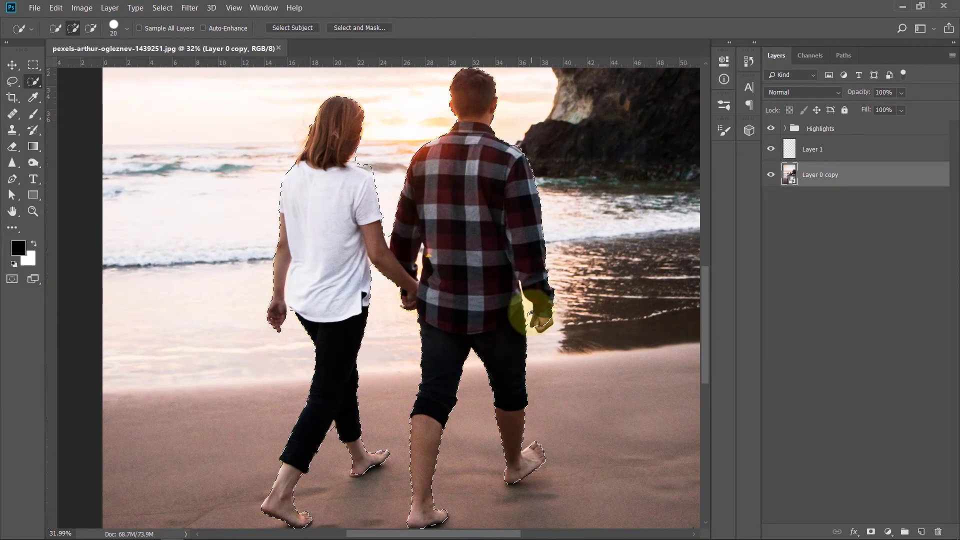
{"action": "key", "text": "bracketright"}
{"action": "key", "text": "alt"}
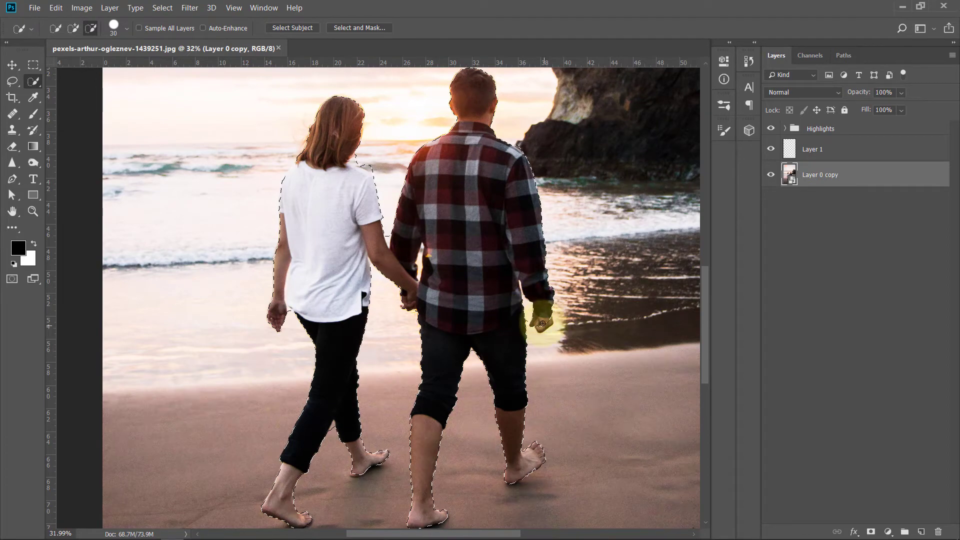
{"action": "scroll", "coordinate": [542, 328], "scroll_direction": "down", "scroll_amount": 5}
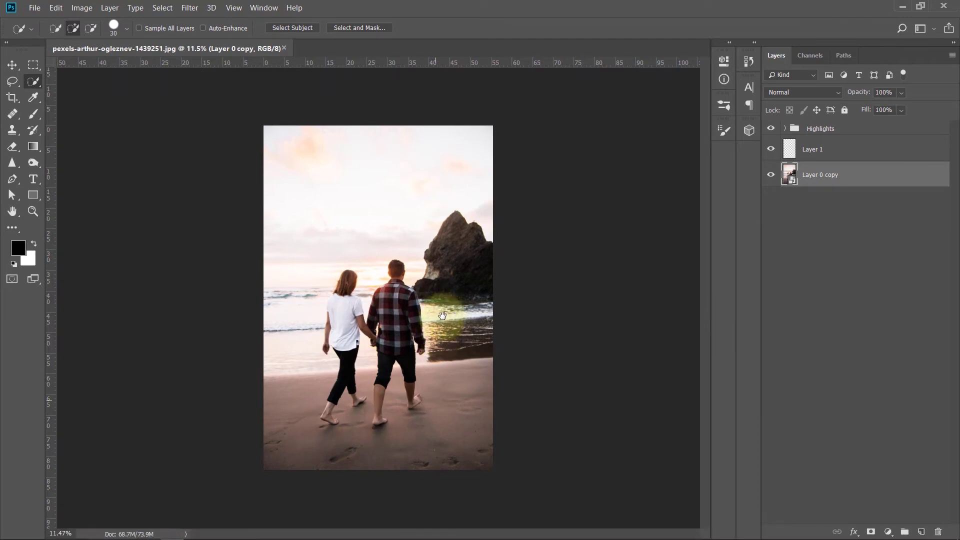
{"action": "scroll", "coordinate": [423, 267], "scroll_direction": "up", "scroll_amount": 4}
{"action": "scroll", "coordinate": [312, 298], "scroll_direction": "up", "scroll_amount": 4}
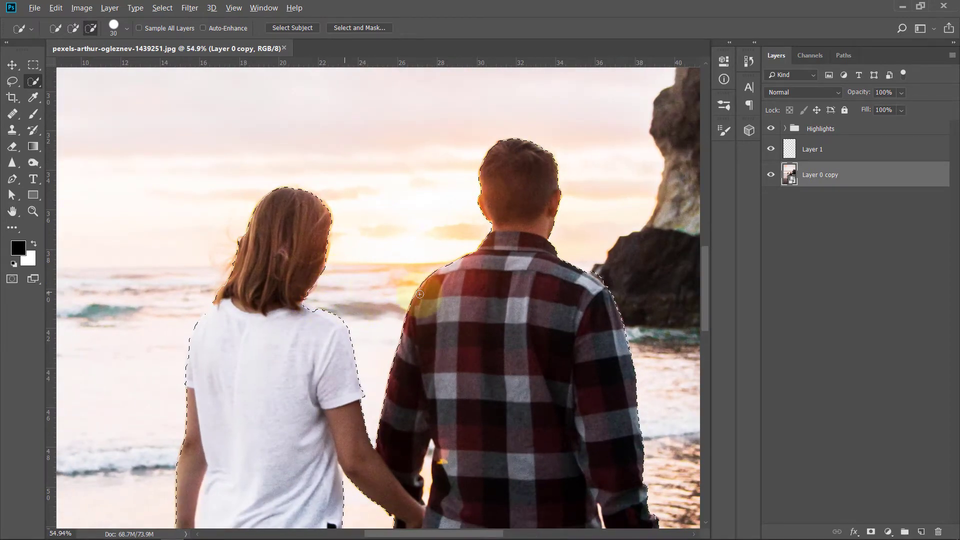
{"action": "scroll", "coordinate": [420, 294], "scroll_direction": "down", "scroll_amount": 4}
{"action": "scroll", "coordinate": [440, 262], "scroll_direction": "up", "scroll_amount": 2}
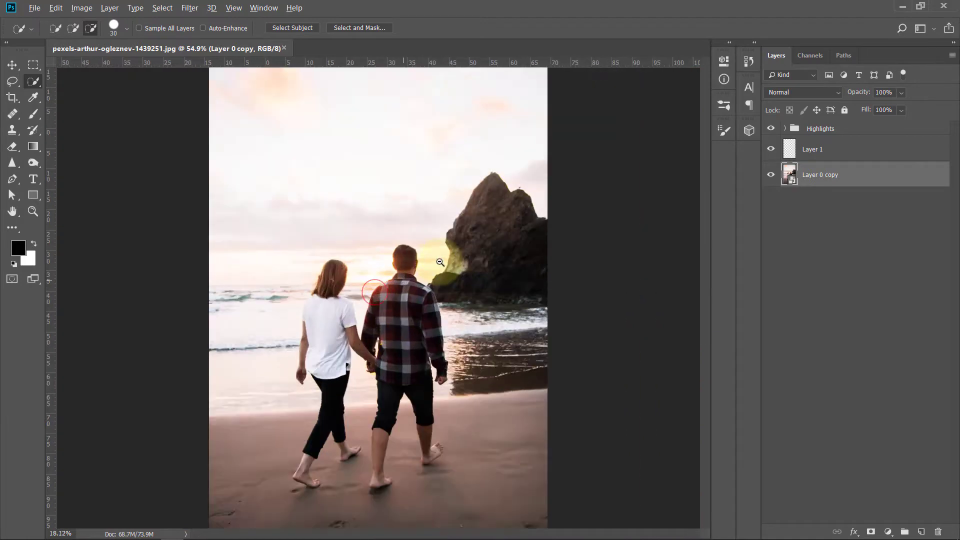
{"action": "scroll", "coordinate": [440, 262], "scroll_direction": "up", "scroll_amount": 1}
{"action": "scroll", "coordinate": [433, 272], "scroll_direction": "up", "scroll_amount": 3}
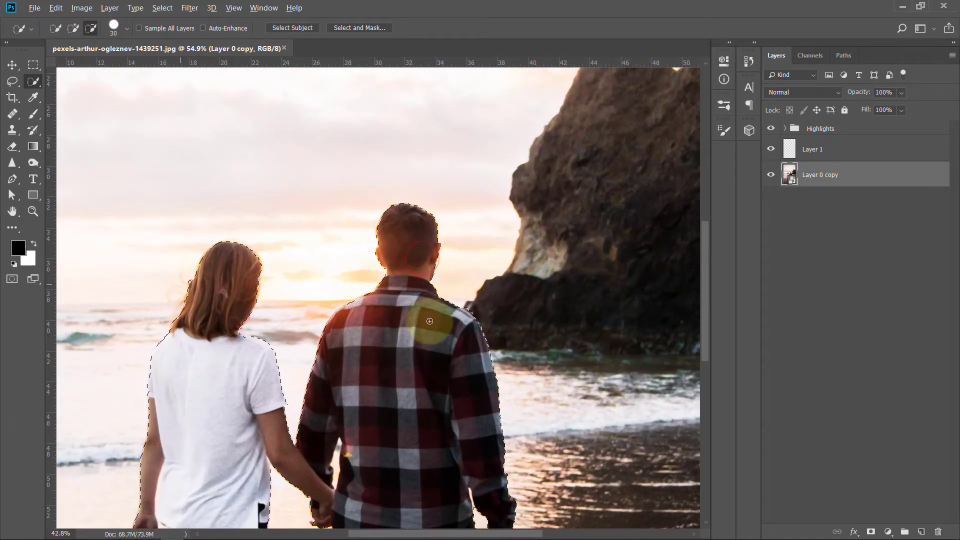
{"action": "scroll", "coordinate": [521, 300], "scroll_direction": "down", "scroll_amount": 5}
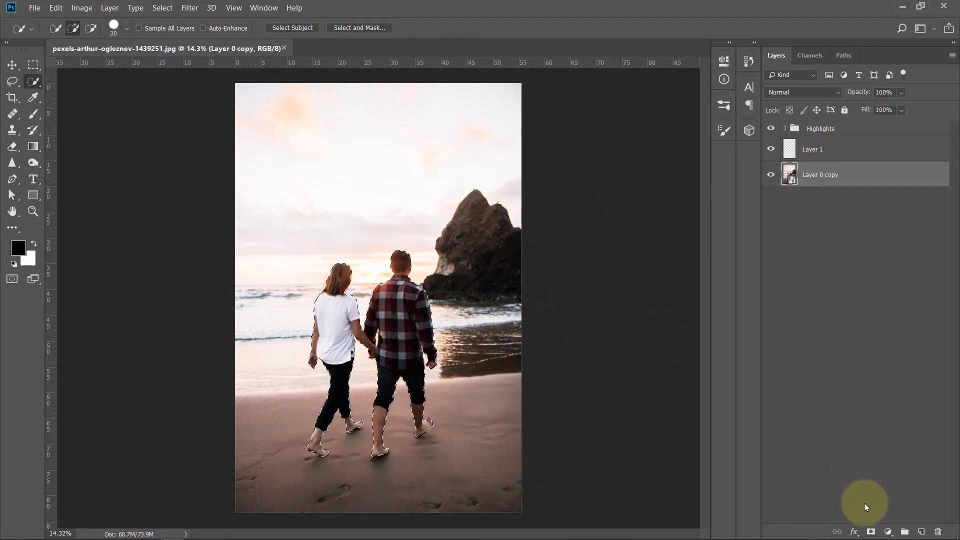
Fill the couple's selection with black on Layer 1, restore the default colors and deselect.
{"action": "left_click", "coordinate": [801, 152]}
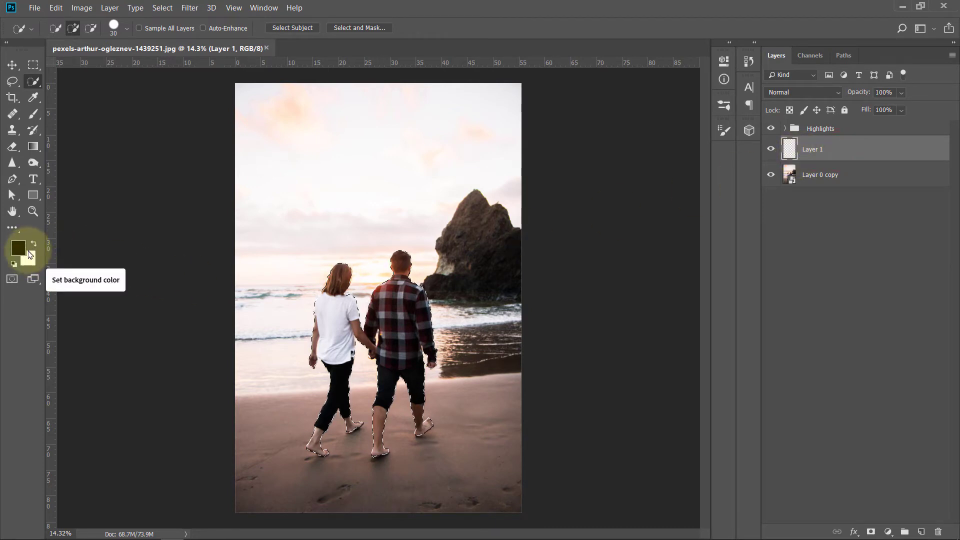
{"action": "key", "text": "alt+BackSpace"}
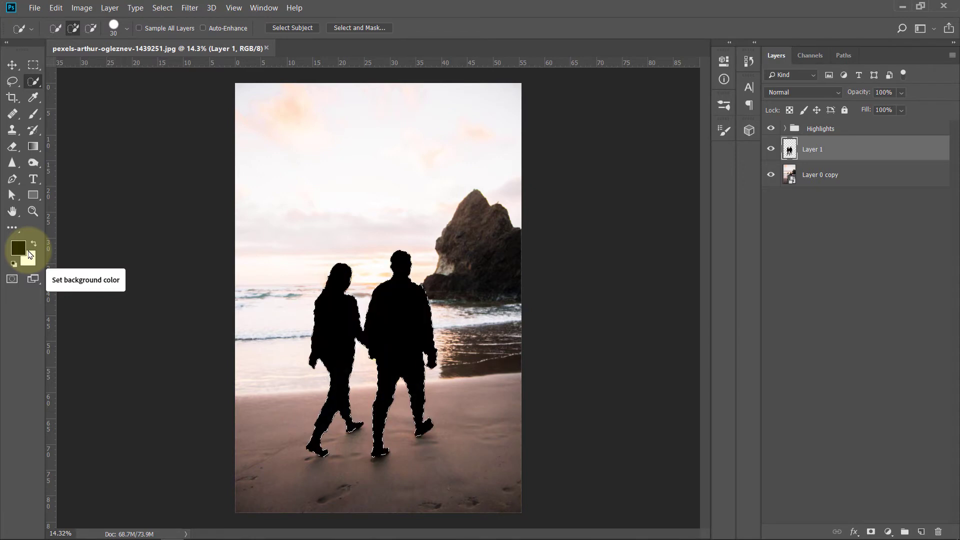
{"action": "key", "text": "d"}
{"action": "key", "text": "v"}
{"action": "key", "text": "ctrl+d"}
{"action": "key", "text": "ctrl+d"}
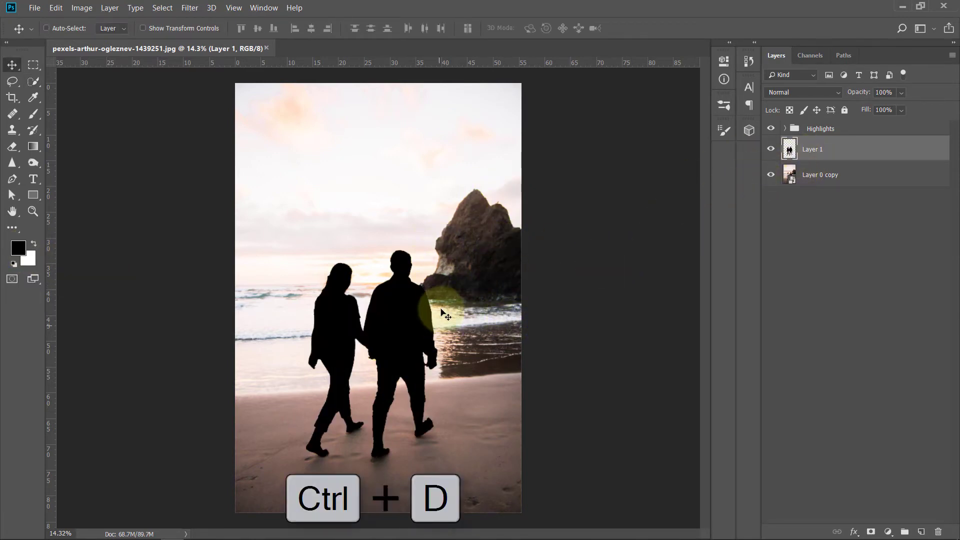
Flip the black silhouette on Layer 1 vertically and position it directly below the couple's feet.
{"action": "key", "text": "ctrl"}
{"action": "key", "text": "ctrl+t"}
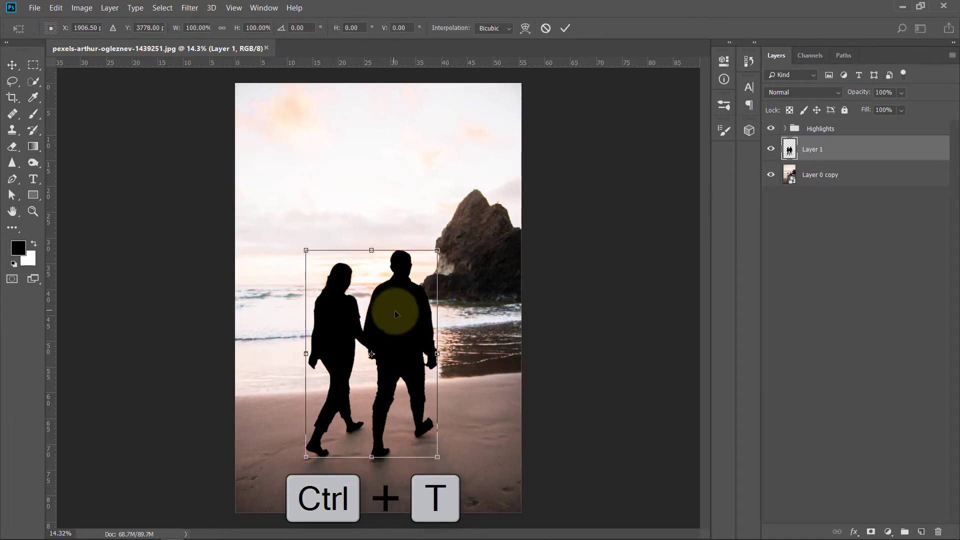
{"action": "right_click", "coordinate": [395, 329]}
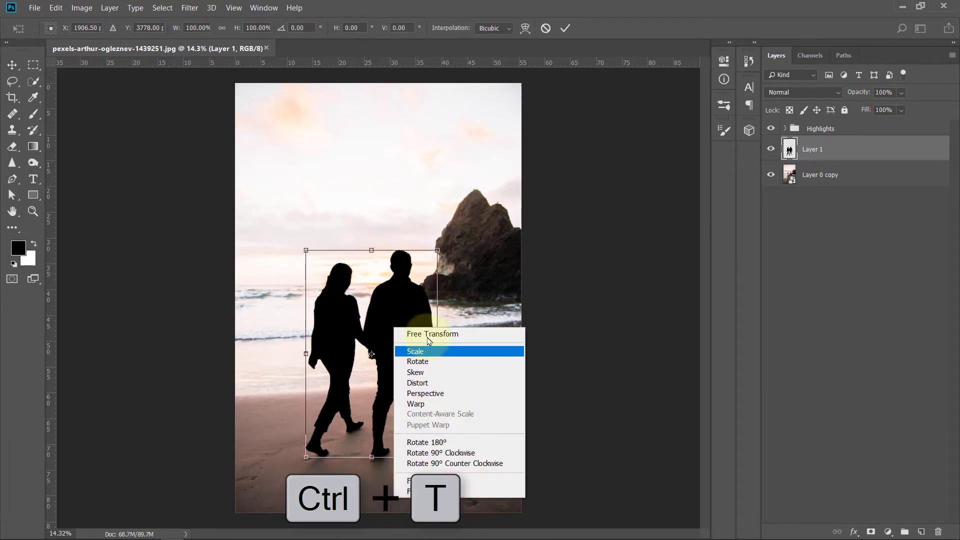
{"action": "left_click", "coordinate": [415, 491]}
{"action": "left_click_drag", "start_coordinate": [440, 429], "coordinate": [394, 503]}
{"action": "scroll", "coordinate": [381, 469], "scroll_direction": "up", "scroll_amount": 5}
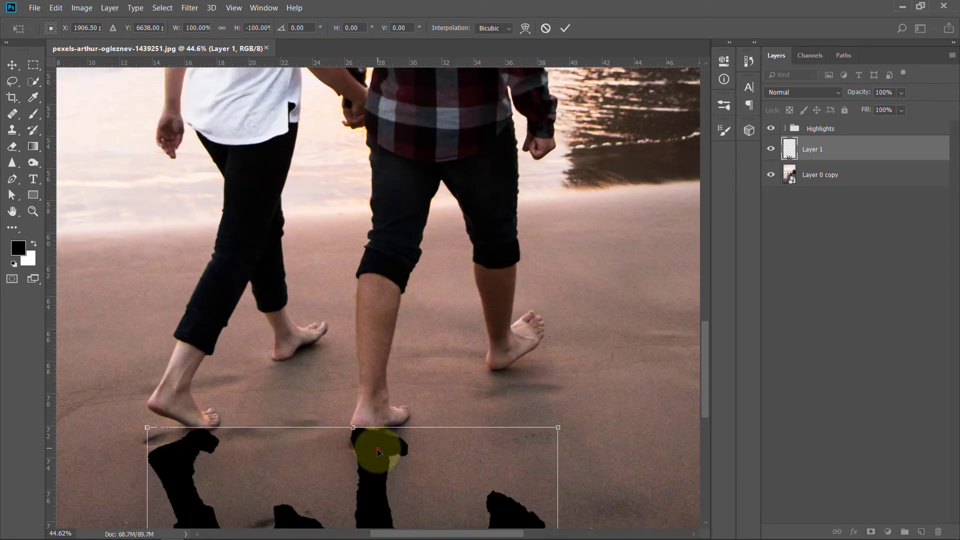
{"action": "left_click_drag", "start_coordinate": [377, 449], "coordinate": [378, 453]}
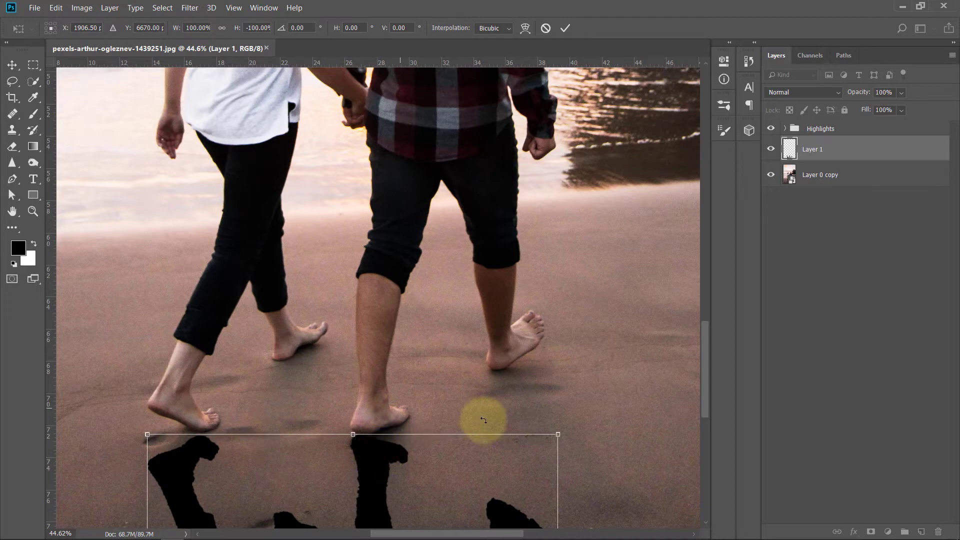
{"action": "scroll", "coordinate": [525, 377], "scroll_direction": "down", "scroll_amount": 3}
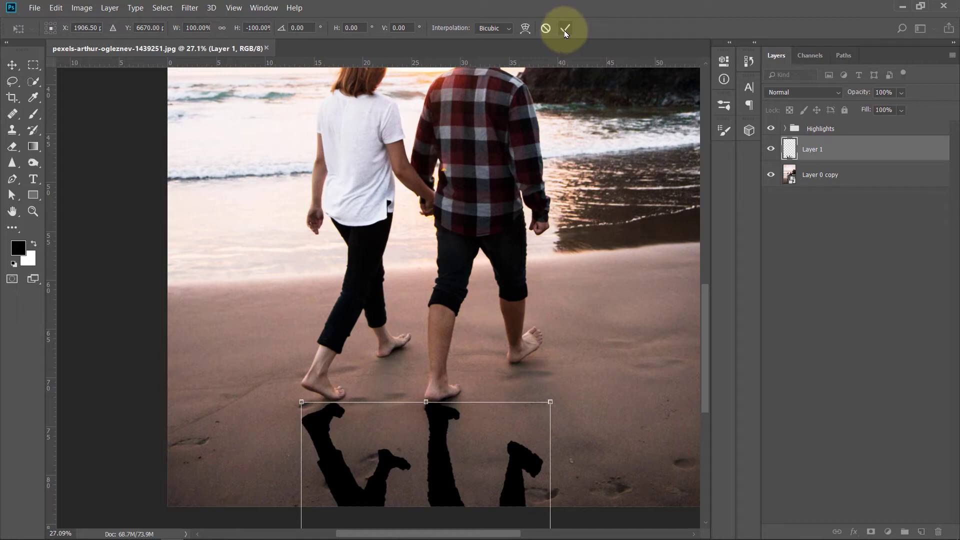
{"action": "left_click", "coordinate": [565, 31]}
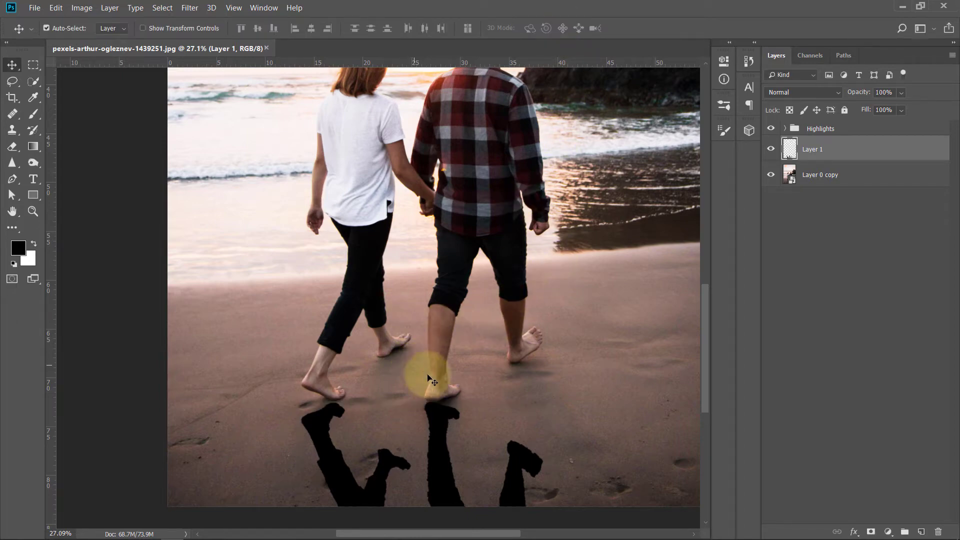
Start Puppet Warp on Layer 1 with the mesh hidden and pin the silhouette's four feet and its legs along the photo's lower edge.
{"action": "left_click", "coordinate": [56, 8]}
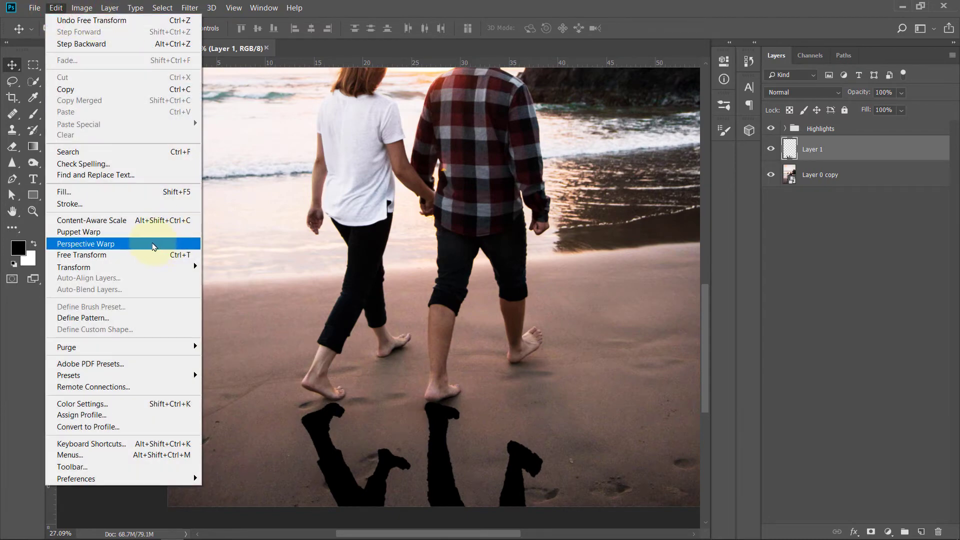
{"action": "left_click", "coordinate": [79, 231]}
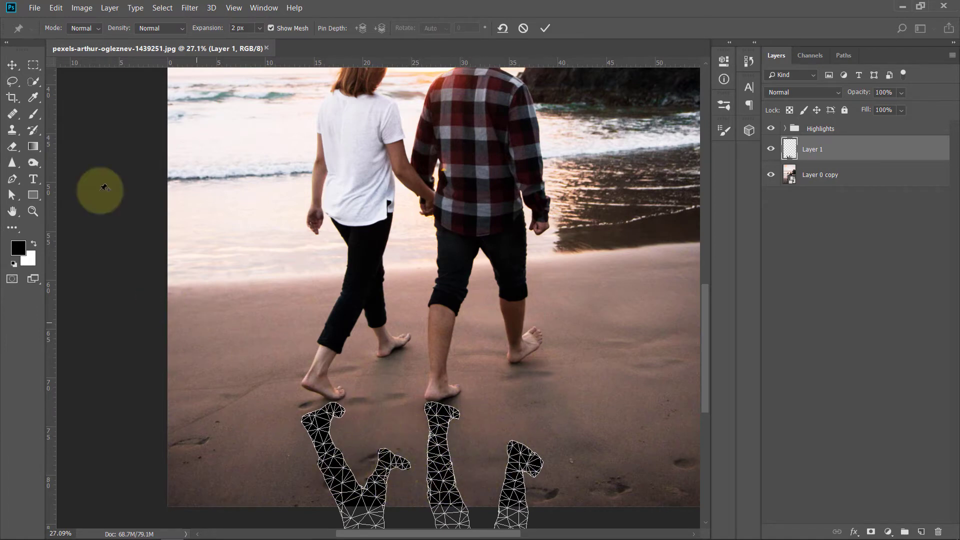
{"action": "left_click", "coordinate": [271, 28]}
{"action": "left_click_drag", "start_coordinate": [400, 394], "coordinate": [375, 229]}
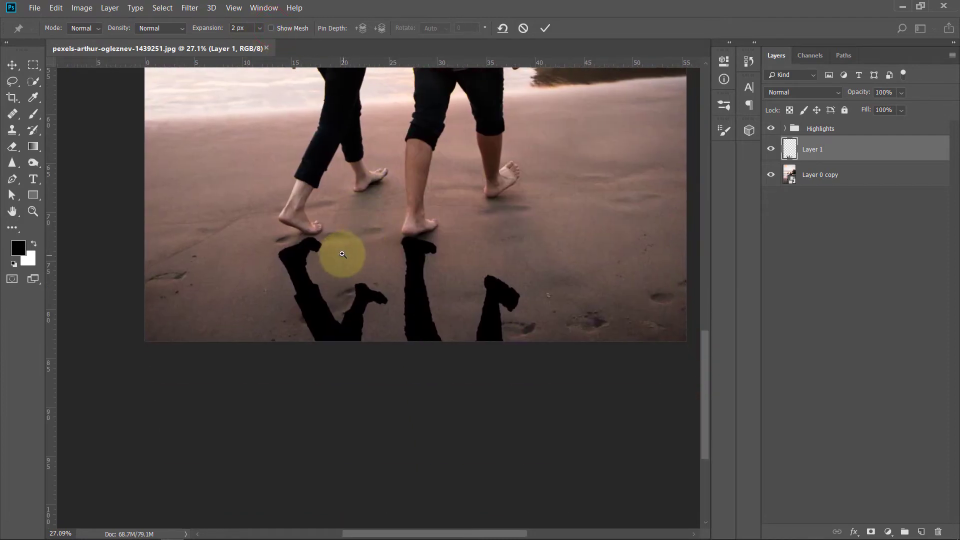
{"action": "scroll", "coordinate": [343, 254], "scroll_direction": "up", "scroll_amount": 3}
{"action": "left_click", "coordinate": [375, 309]}
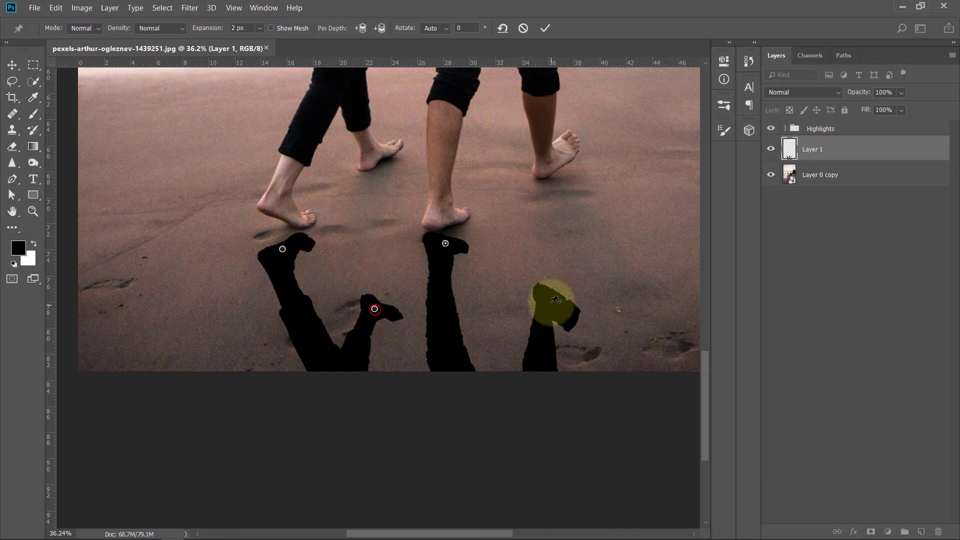
{"action": "left_click", "coordinate": [551, 302]}
{"action": "left_click", "coordinate": [543, 363]}
{"action": "left_click", "coordinate": [442, 359]}
{"action": "left_click", "coordinate": [345, 364]}
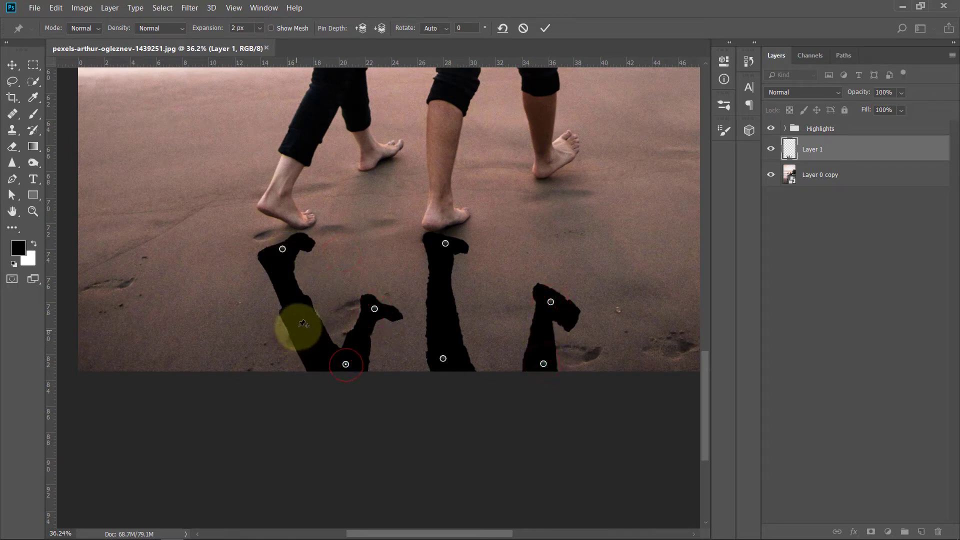
{"action": "left_click", "coordinate": [298, 325]}
{"action": "left_click", "coordinate": [322, 361]}
Warp the woman's shadow so both feet meet hers, stretching the rear leg up to her raised foot and pinning its sides.
{"action": "left_click_drag", "start_coordinate": [282, 249], "coordinate": [281, 244]}
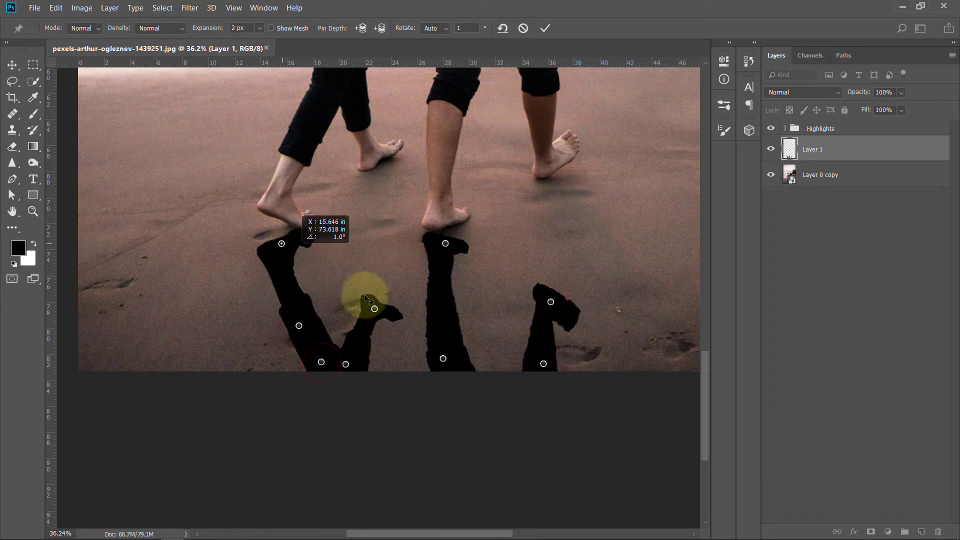
{"action": "left_click_drag", "start_coordinate": [375, 308], "coordinate": [380, 171]}
{"action": "left_click_drag", "start_coordinate": [359, 272], "coordinate": [352, 271]}
{"action": "mouse_move", "coordinate": [375, 276]}
{"action": "left_mouse_down"}
{"action": "mouse_move", "coordinate": [387, 275]}
{"action": "mouse_move", "coordinate": [384, 294]}
{"action": "mouse_move", "coordinate": [382, 285]}
{"action": "left_mouse_up"}
{"action": "left_click", "coordinate": [349, 274]}
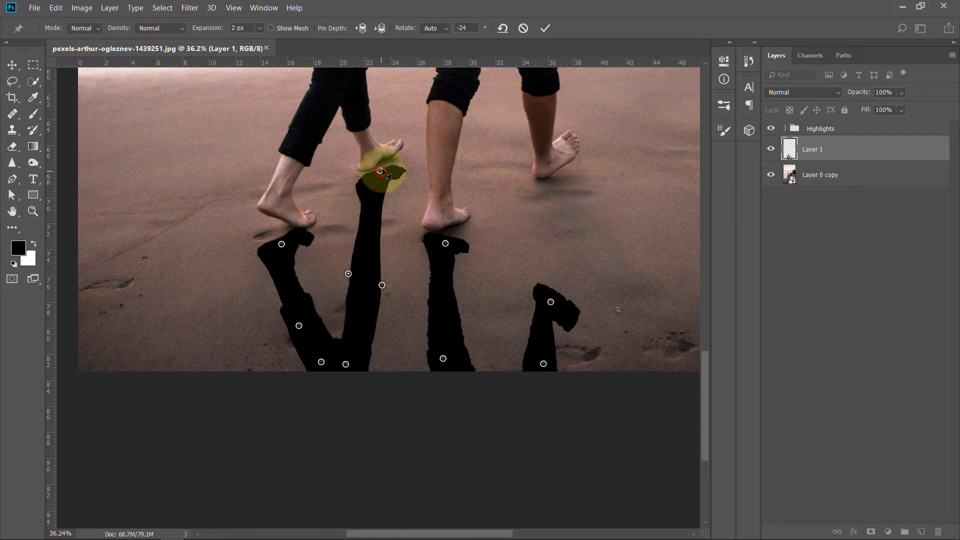
{"action": "left_click_drag", "start_coordinate": [381, 171], "coordinate": [381, 170]}
Rotate the shadow foot beneath the woman's raised foot to about -38° so it follows her sole.
{"action": "key", "text": "alt"}
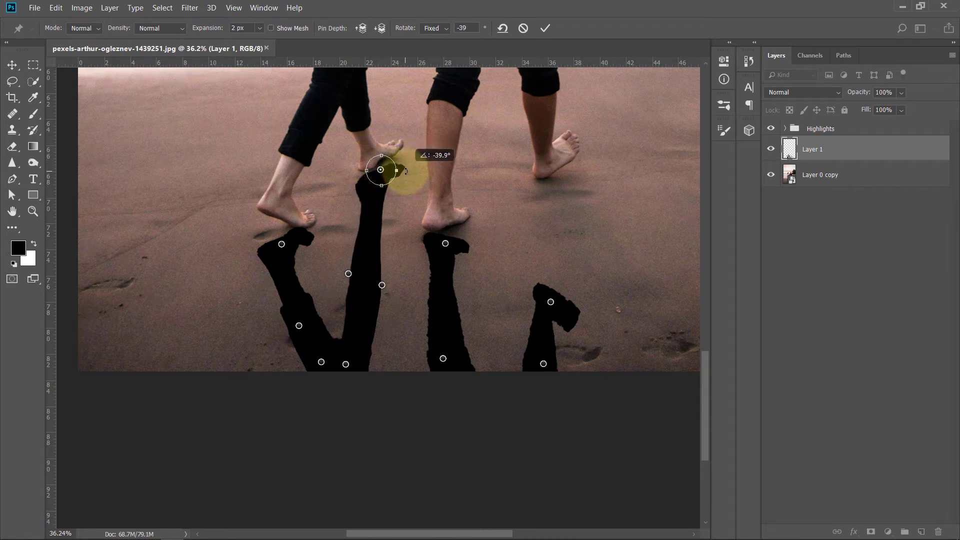
{"action": "left_click_drag", "start_coordinate": [381, 170], "coordinate": [426, 149]}
{"action": "left_click_drag", "start_coordinate": [467, 188], "coordinate": [419, 233]}
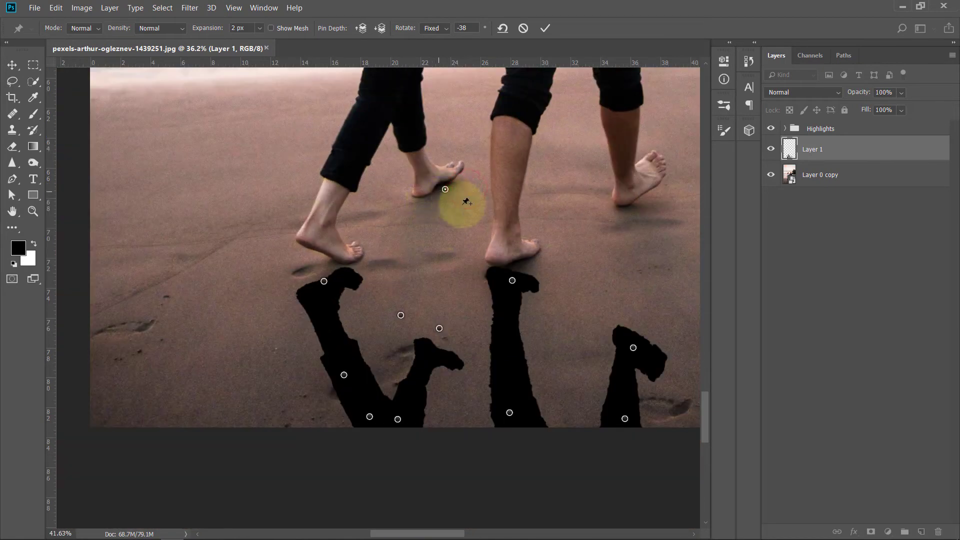
Rotate the man's front shadow foot to match his foot, stretch his rear shadow leg to the raised foot and widen that leg.
{"action": "left_click", "coordinate": [514, 279]}
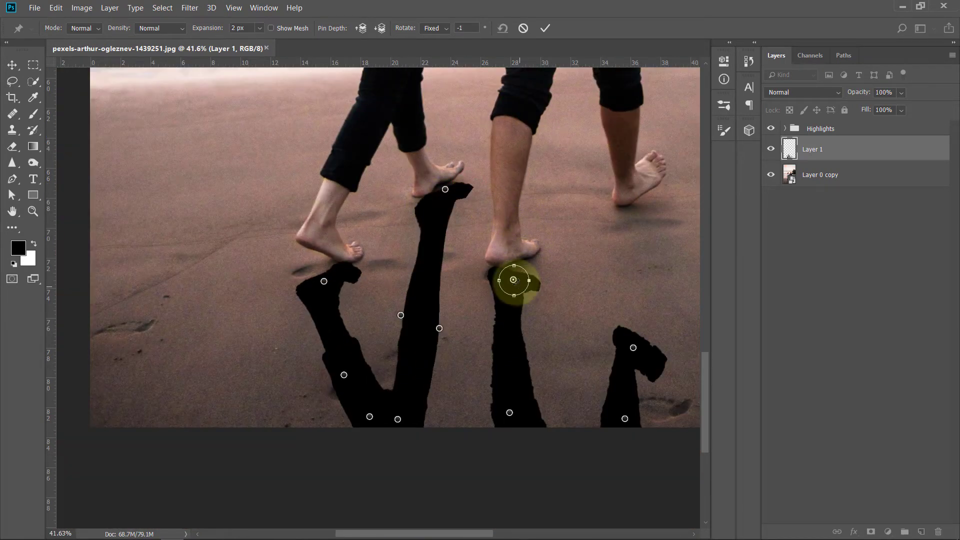
{"action": "left_click_drag", "start_coordinate": [534, 285], "coordinate": [534, 277]}
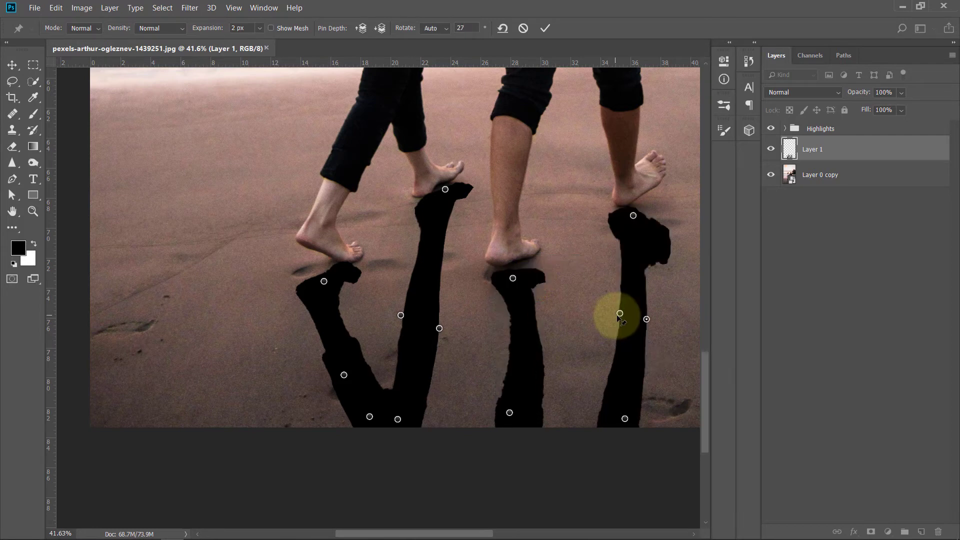
{"action": "left_click_drag", "start_coordinate": [620, 315], "coordinate": [612, 315]}
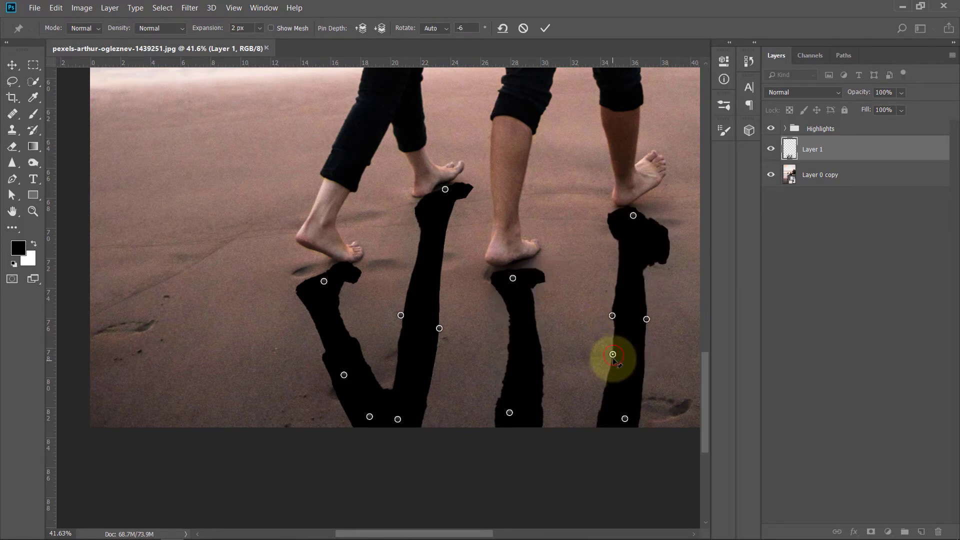
{"action": "left_click_drag", "start_coordinate": [612, 354], "coordinate": [605, 363]}
{"action": "left_click", "coordinate": [647, 319]}
Shape the shadow foot beneath the man's raised foot, rotating it to about -42°, and apply the Puppet Warp.
{"action": "left_click_drag", "start_coordinate": [678, 212], "coordinate": [634, 219]}
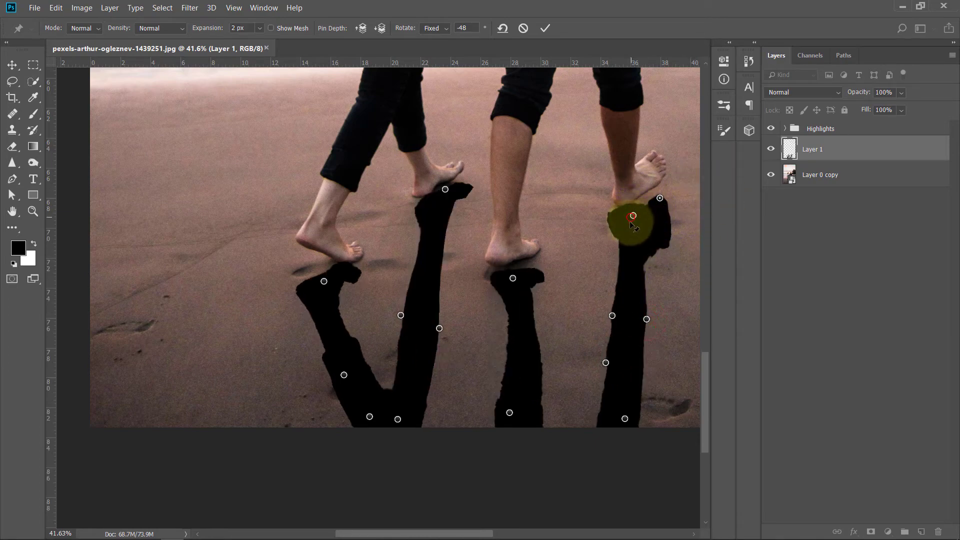
{"action": "left_click_drag", "start_coordinate": [586, 213], "coordinate": [559, 254]}
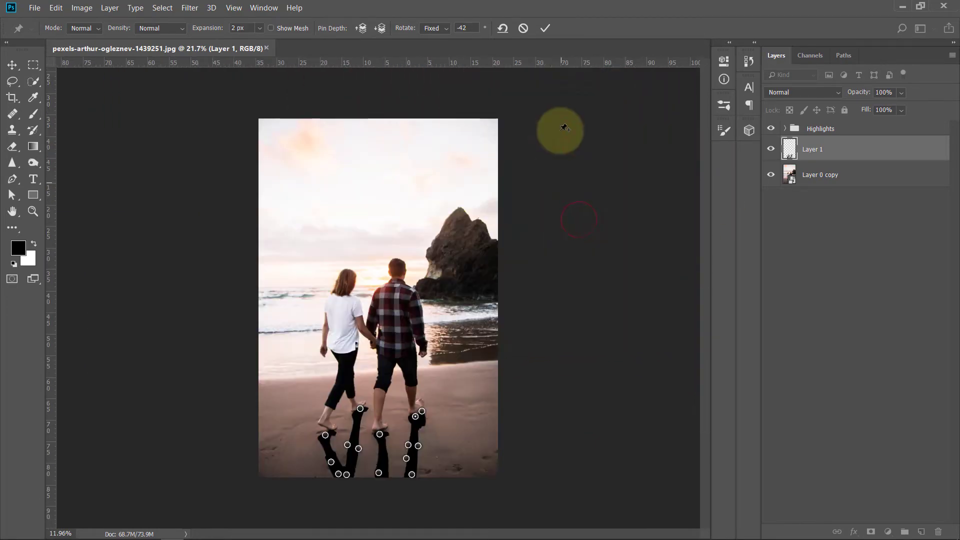
{"action": "left_click_drag", "start_coordinate": [399, 422], "coordinate": [429, 376]}
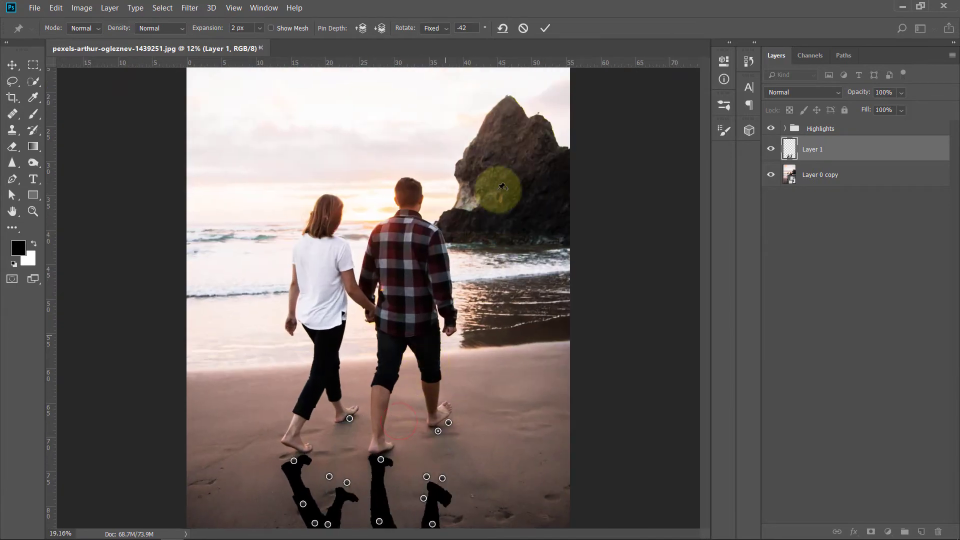
{"action": "left_click", "coordinate": [545, 28]}
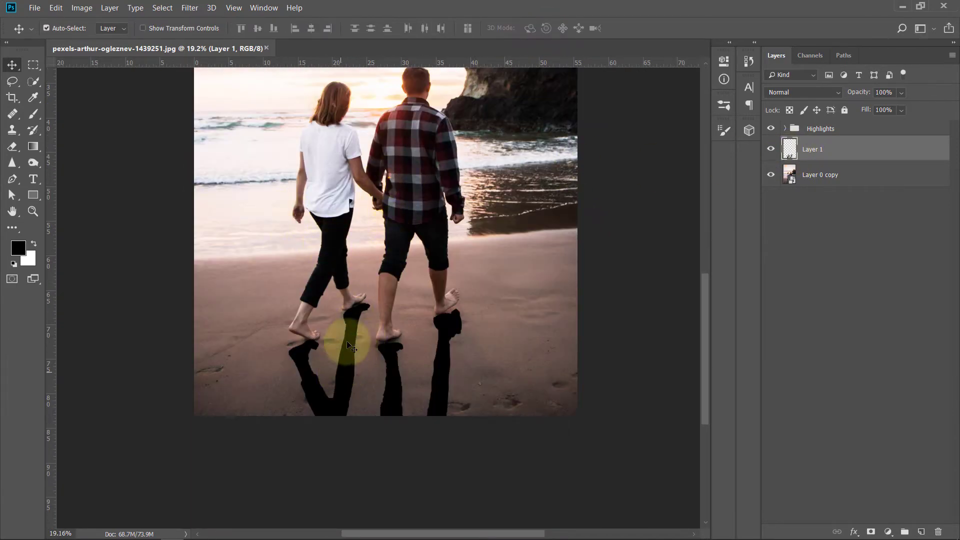
Soften the shadow on Layer 1 with a Gaussian Blur of 4.8 pixels and inspect its edges near the feet.
{"action": "mouse_move", "coordinate": [410, 344]}
{"action": "left_mouse_down"}
{"action": "mouse_move", "coordinate": [425, 325]}
{"action": "mouse_move", "coordinate": [414, 337]}
{"action": "mouse_move", "coordinate": [406, 327]}
{"action": "left_mouse_up"}
{"action": "left_click", "coordinate": [198, 10]}
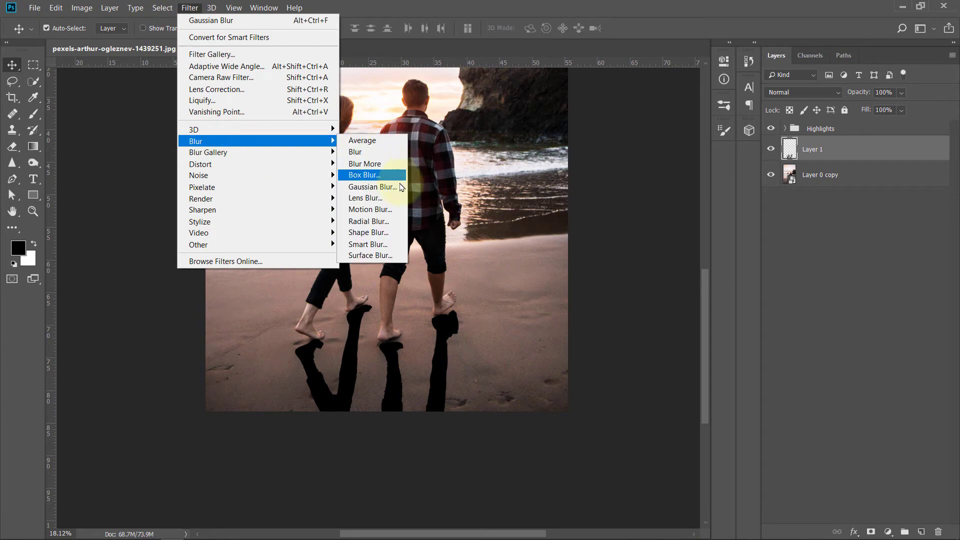
{"action": "left_click", "coordinate": [374, 189]}
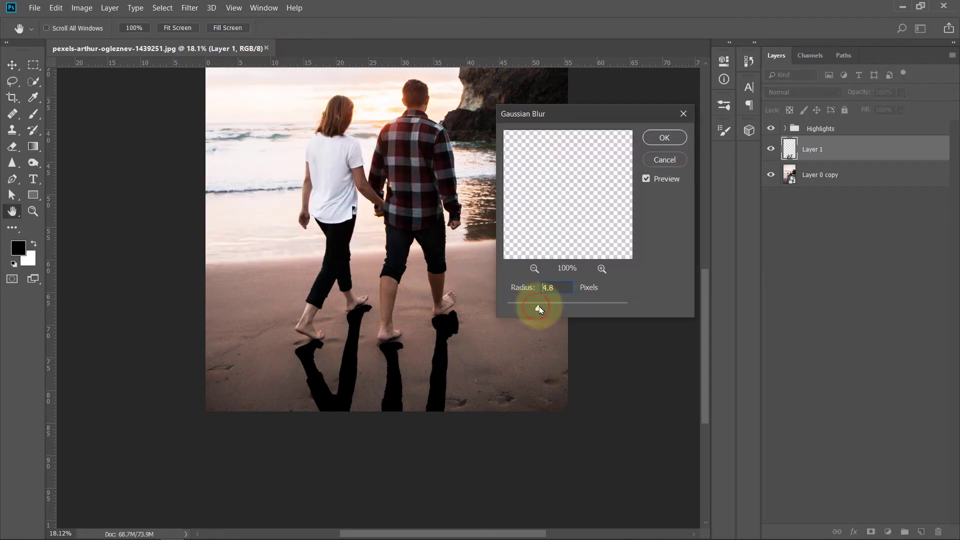
{"action": "left_click", "coordinate": [664, 137]}
{"action": "key", "text": "v"}
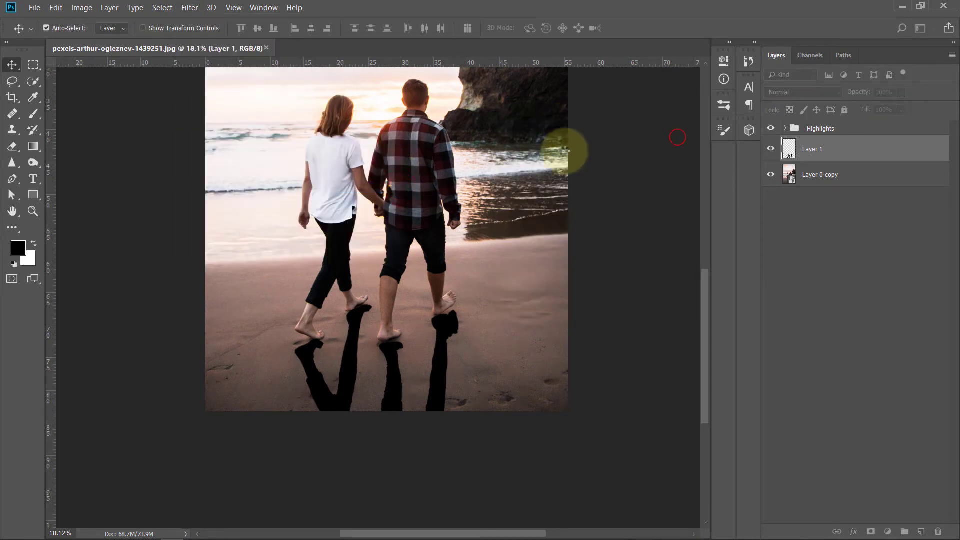
{"action": "left_click", "coordinate": [389, 342], "text": "ctrl"}
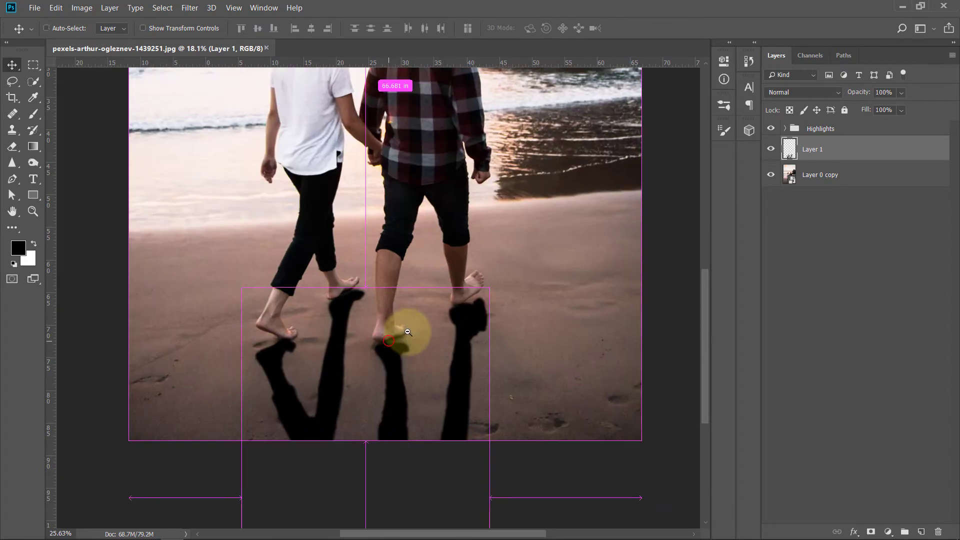
{"action": "left_click", "coordinate": [402, 331], "text": "ctrl+alt"}
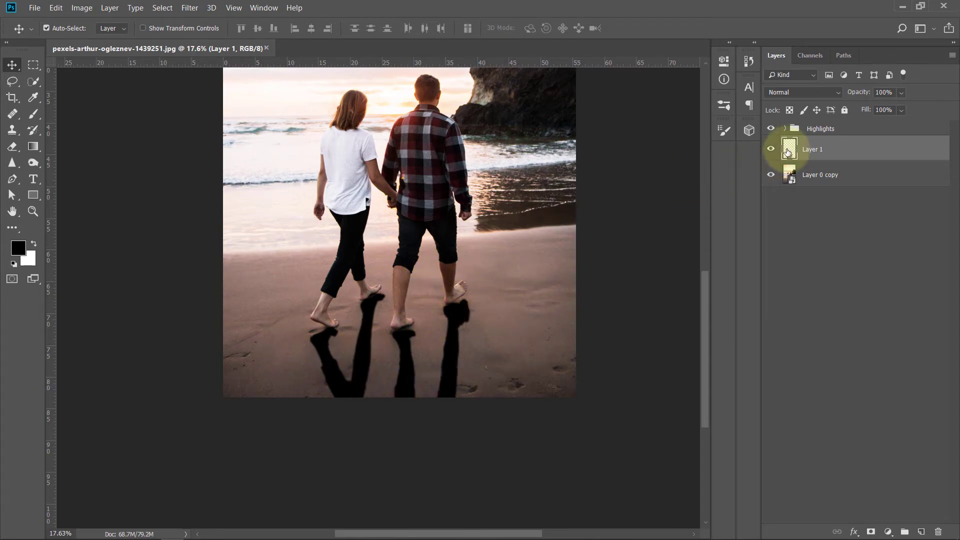
Set Layer 1's blend mode to Multiply and its opacity to 65%.
{"action": "left_click", "coordinate": [818, 93]}
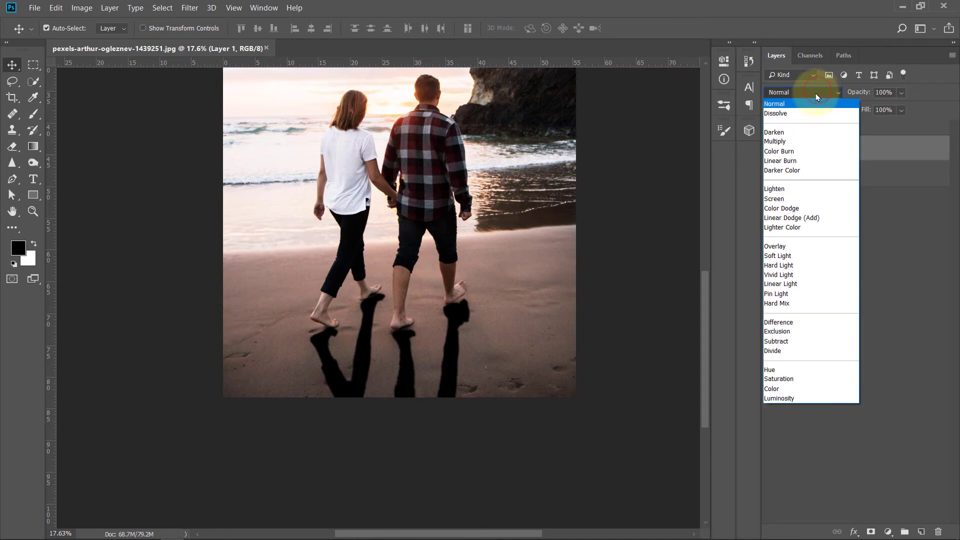
{"action": "left_click", "coordinate": [793, 145]}
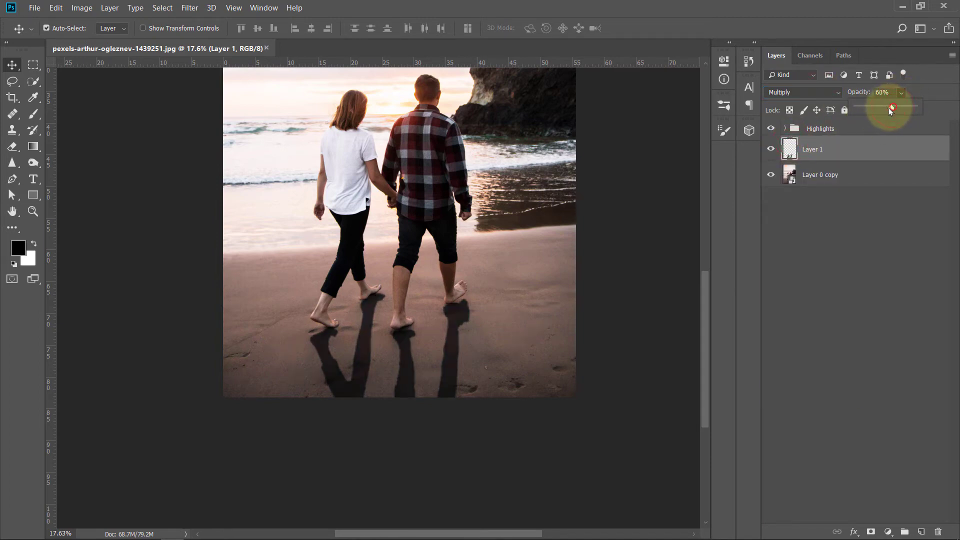
{"action": "left_click_drag", "start_coordinate": [894, 110], "coordinate": [892, 110]}
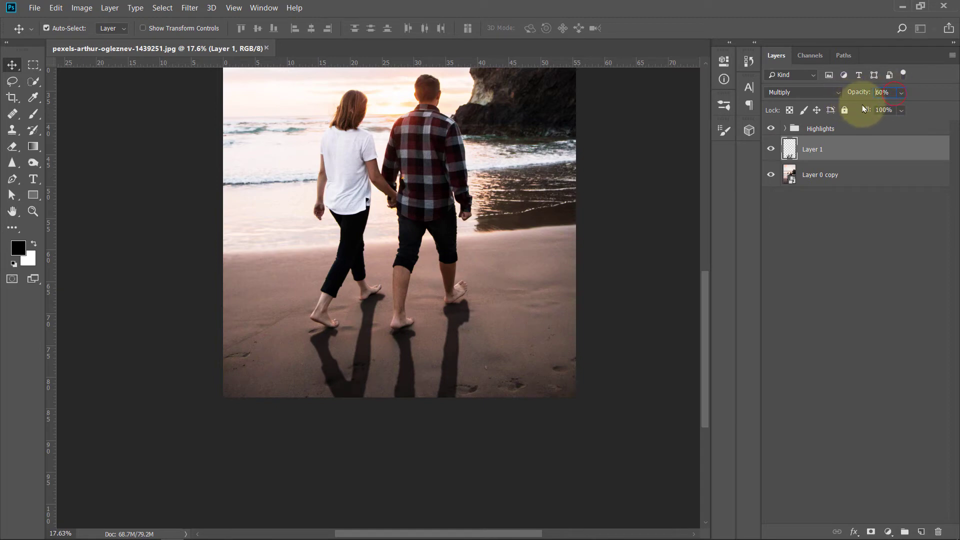
{"action": "left_click", "coordinate": [846, 92]}
{"action": "type", "text": "65"}
{"action": "key", "text": "Return"}
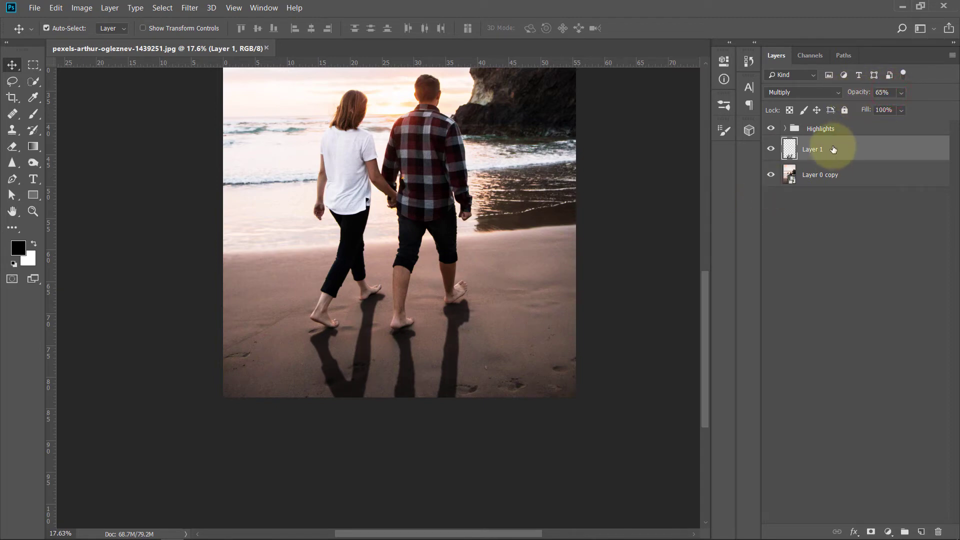
Add a layer mask to Layer 1 and brush away the excess shadow below the man's raised foot in black, enlarging the brush to 45.
{"action": "left_click", "coordinate": [871, 531]}
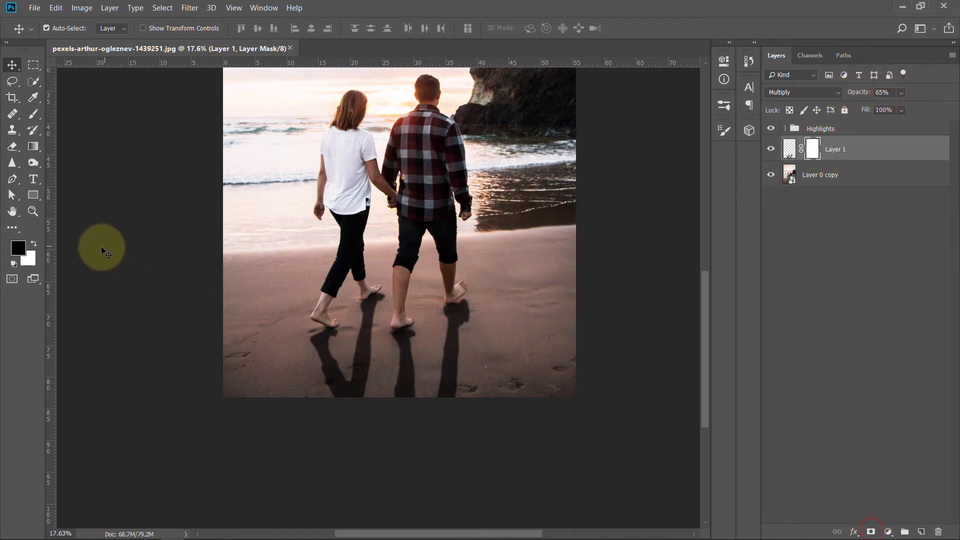
{"action": "key", "text": "b"}
{"action": "left_click_drag", "start_coordinate": [460, 339], "coordinate": [504, 325]}
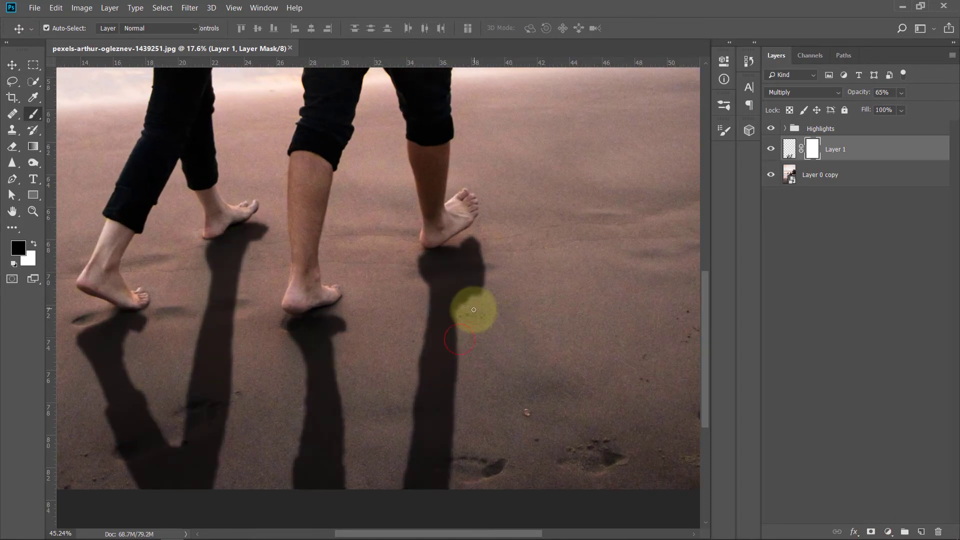
{"action": "left_click", "coordinate": [462, 309]}
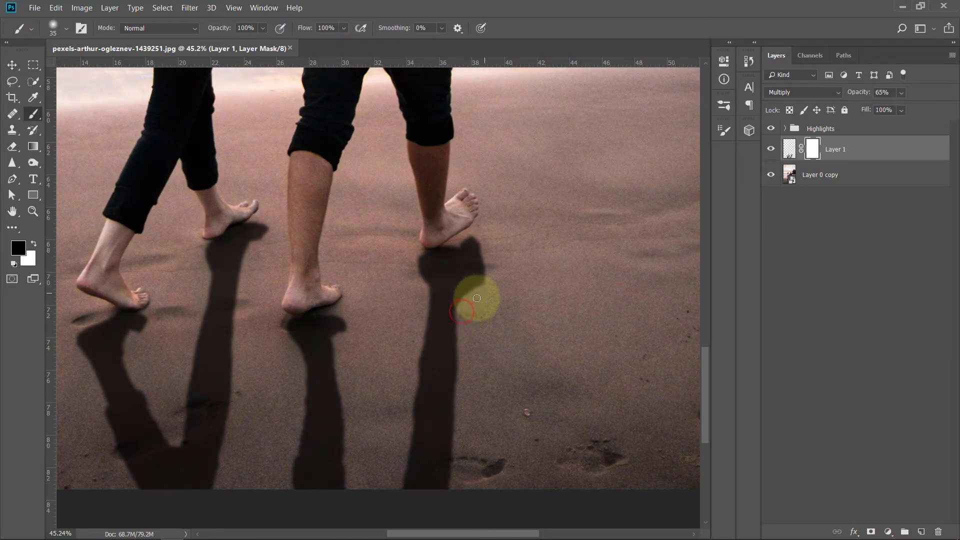
{"action": "mouse_move", "coordinate": [465, 306]}
{"action": "left_mouse_down"}
{"action": "mouse_move", "coordinate": [482, 294]}
{"action": "mouse_move", "coordinate": [462, 303]}
{"action": "mouse_move", "coordinate": [482, 282]}
{"action": "mouse_move", "coordinate": [466, 291]}
{"action": "mouse_move", "coordinate": [475, 292]}
{"action": "mouse_move", "coordinate": [463, 311]}
{"action": "mouse_move", "coordinate": [495, 269]}
{"action": "mouse_move", "coordinate": [502, 280]}
{"action": "mouse_move", "coordinate": [487, 282]}
{"action": "mouse_move", "coordinate": [502, 288]}
{"action": "mouse_move", "coordinate": [472, 286]}
{"action": "mouse_move", "coordinate": [496, 211]}
{"action": "left_mouse_up"}
{"action": "key", "text": "bracketright"}
{"action": "key", "text": "bracketright"}
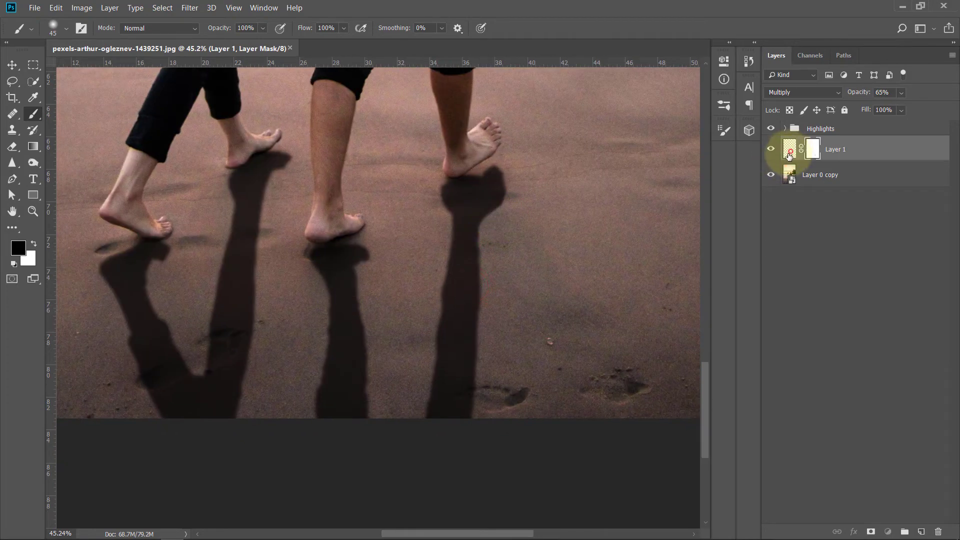
Fade the far end of the shadow with a black-to-white linear gradient on Layer 1's mask, drawn from below the photo up toward the feet.
{"action": "left_click", "coordinate": [789, 153]}
{"action": "mouse_move", "coordinate": [320, 276]}
{"action": "left_mouse_down"}
{"action": "mouse_move", "coordinate": [327, 313]}
{"action": "mouse_move", "coordinate": [338, 303]}
{"action": "left_mouse_up"}
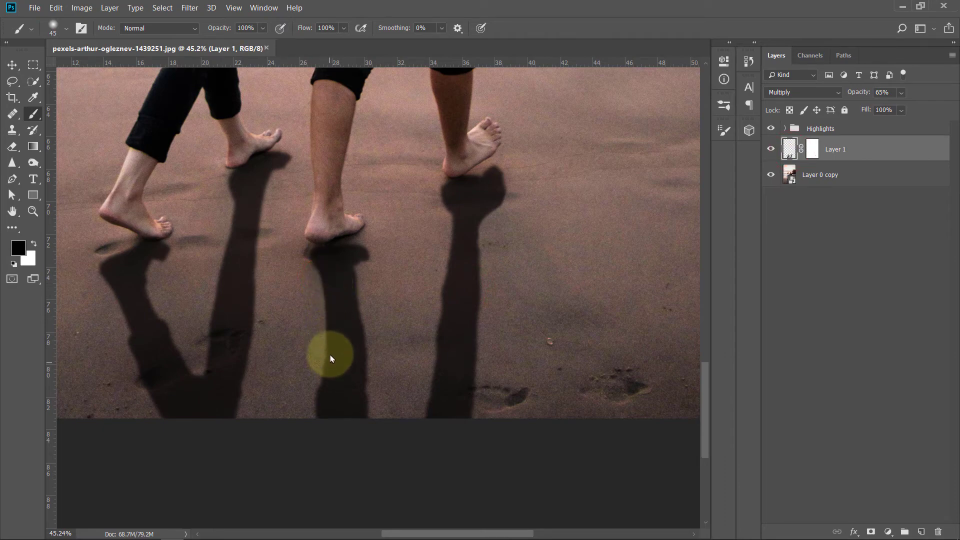
{"action": "scroll", "coordinate": [328, 369], "scroll_direction": "down", "scroll_amount": 4}
{"action": "left_click", "coordinate": [12, 65]}
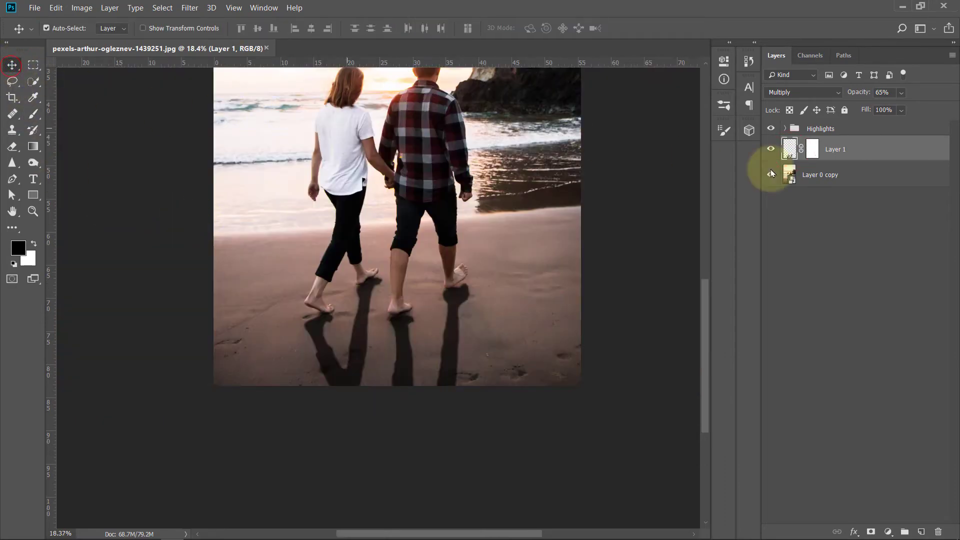
{"action": "left_click", "coordinate": [813, 150]}
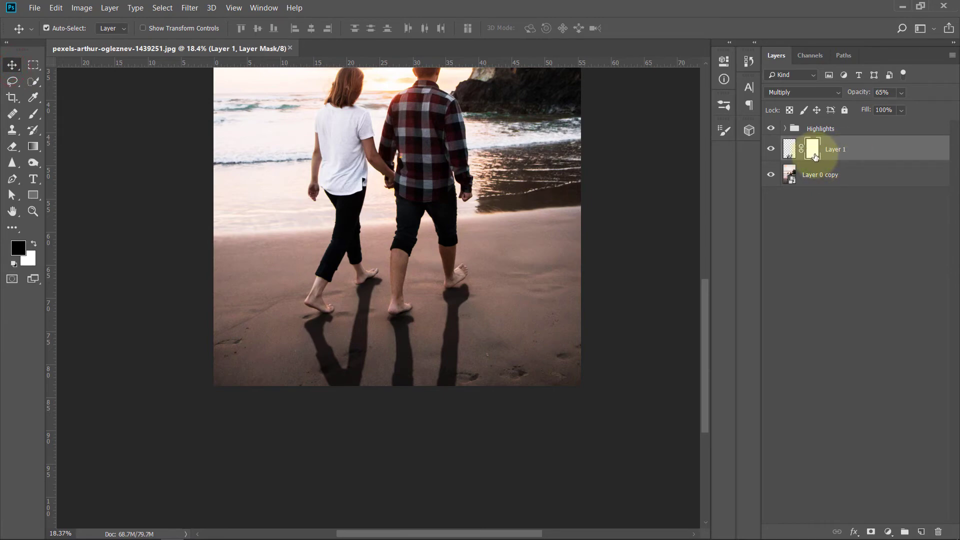
{"action": "left_click", "coordinate": [37, 151]}
{"action": "left_click", "coordinate": [93, 28]}
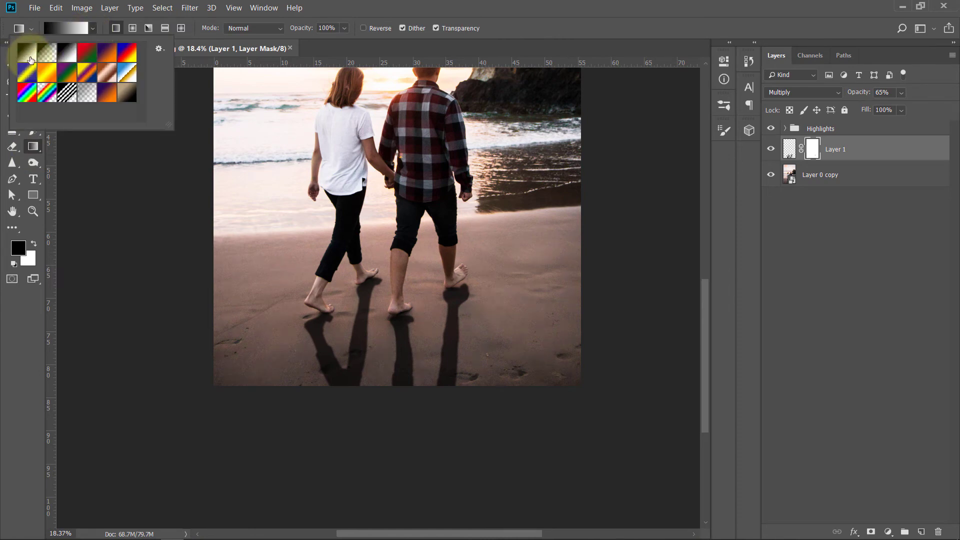
{"action": "left_click", "coordinate": [365, 32]}
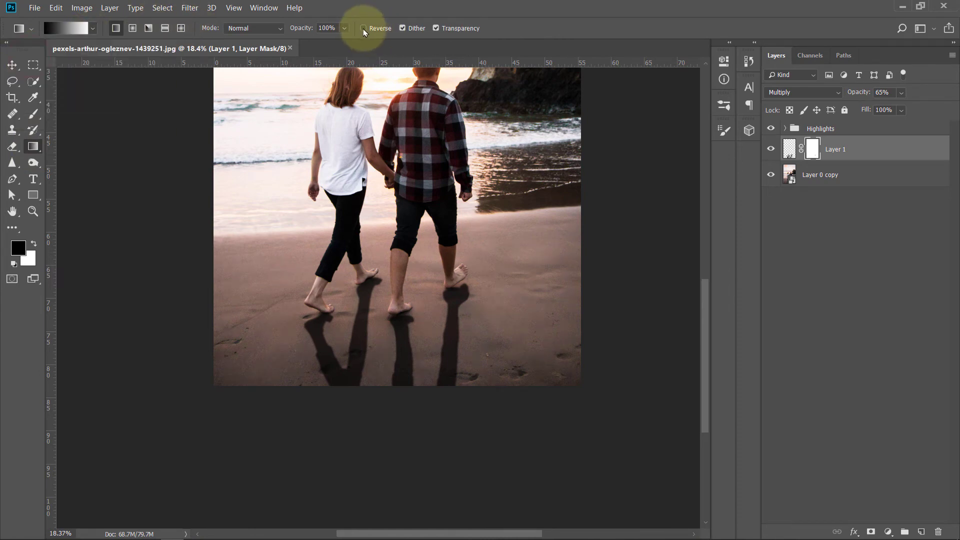
{"action": "left_click", "coordinate": [364, 30]}
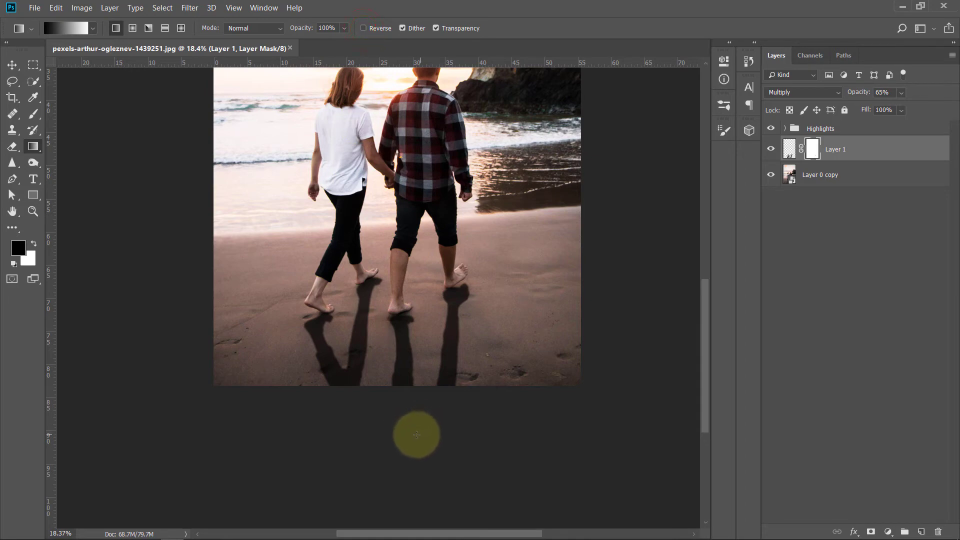
{"action": "left_click_drag", "start_coordinate": [413, 423], "coordinate": [443, 328]}
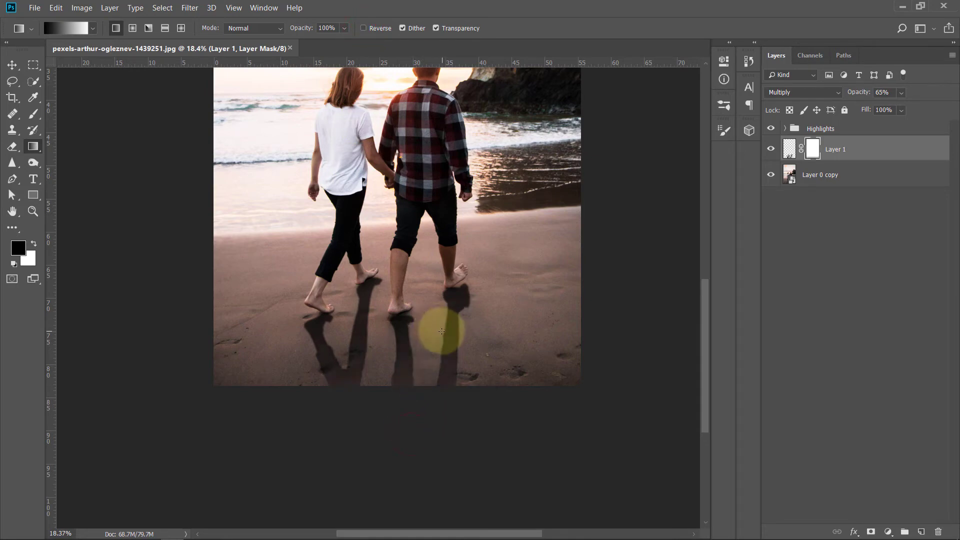
Unlink Layer 1's mask from the shadow and move only the mask vertically with Free Transform to Y 3617 px.
{"action": "left_click", "coordinate": [792, 150]}
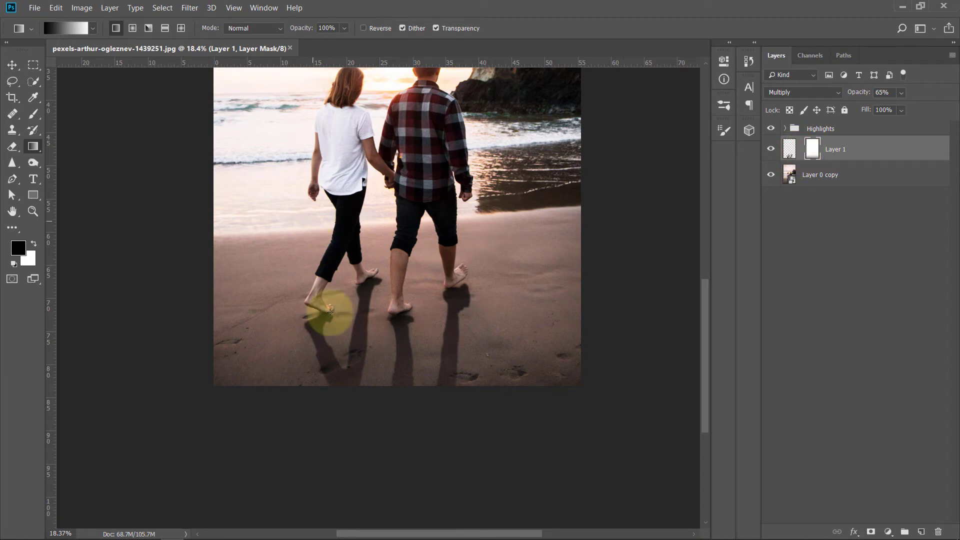
{"action": "left_click", "coordinate": [12, 65]}
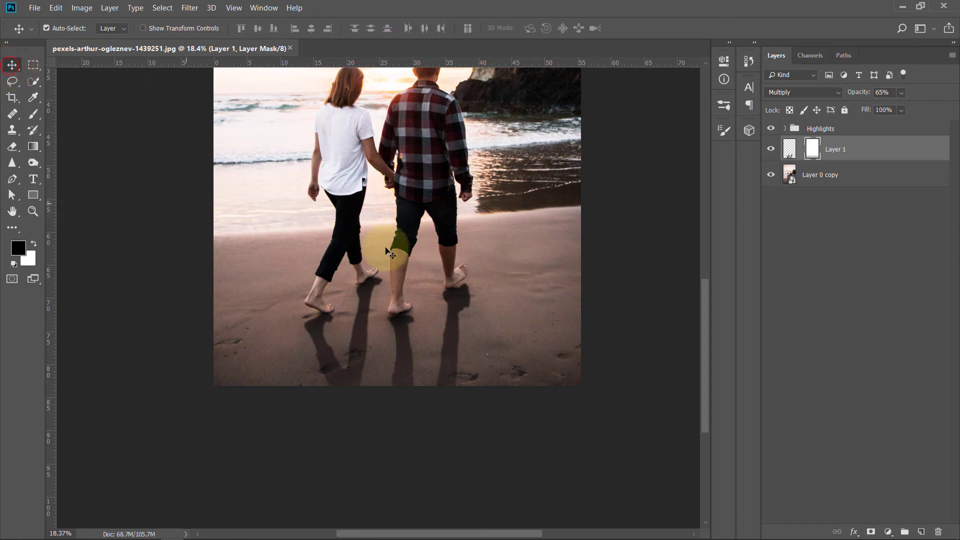
{"action": "key", "text": "ctrl+t"}
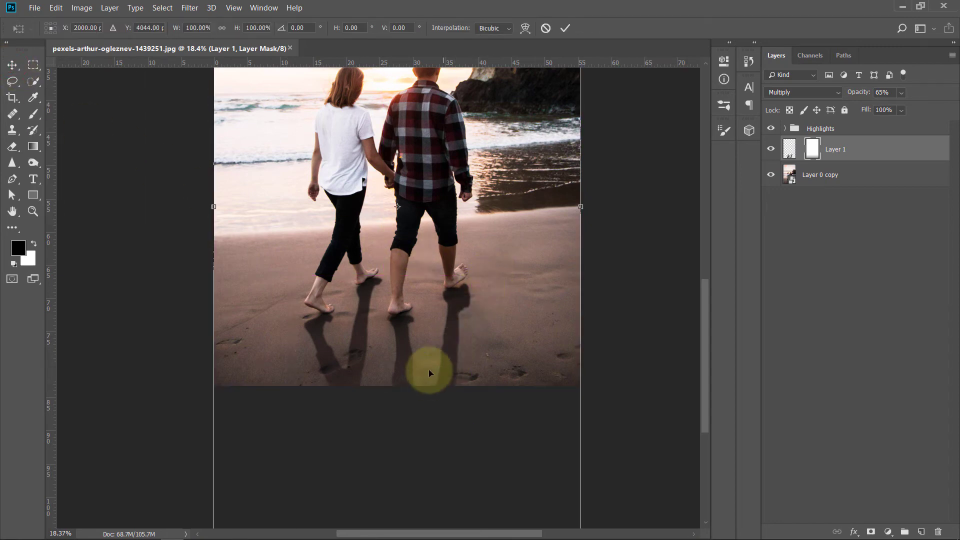
{"action": "key", "text": "ctrl+0"}
{"action": "left_click_drag", "start_coordinate": [405, 399], "coordinate": [406, 376]}
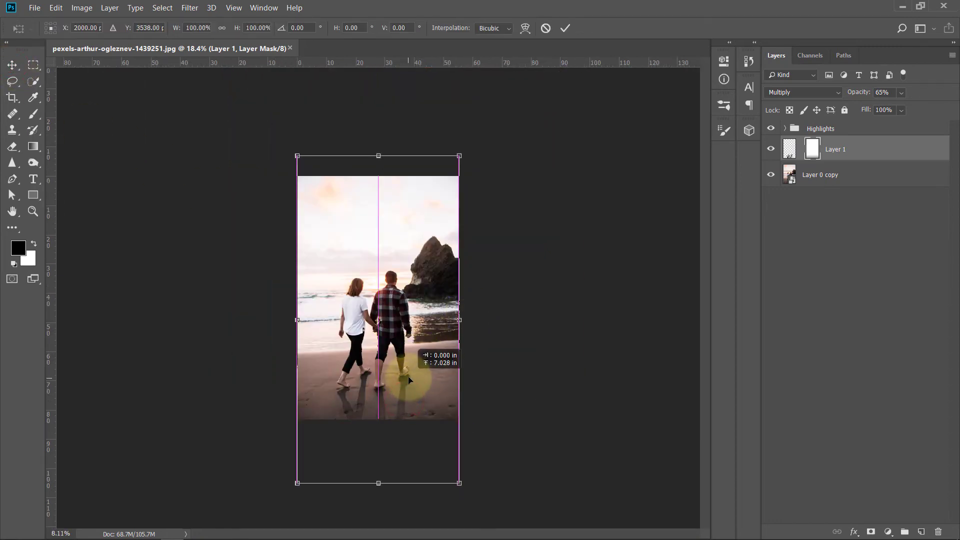
{"action": "left_click_drag", "start_coordinate": [412, 410], "coordinate": [440, 445]}
{"action": "left_click_drag", "start_coordinate": [440, 446], "coordinate": [453, 475]}
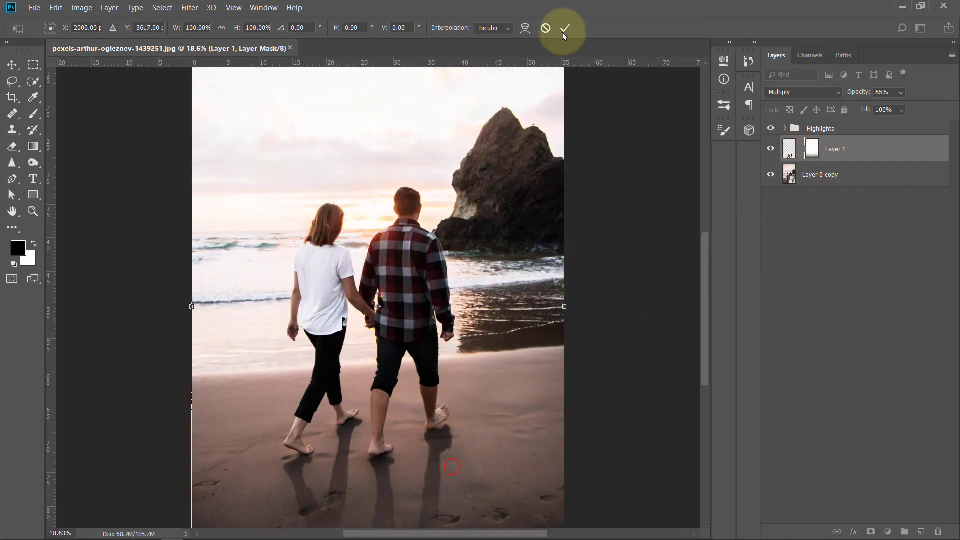
{"action": "left_click", "coordinate": [564, 28]}
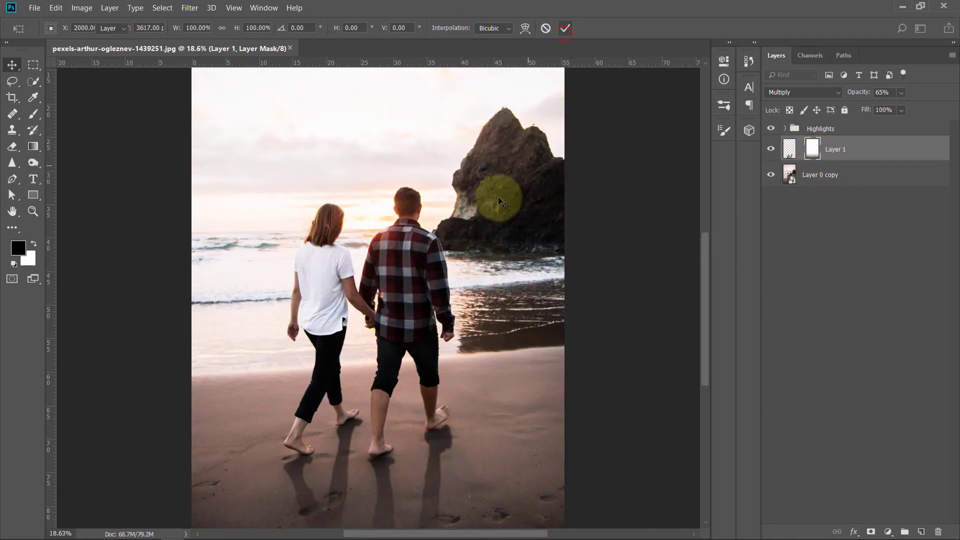
Set Layer 1's opacity to 75% and inspect the shadow around the feet and in the whole photo.
{"action": "left_click", "coordinate": [888, 92]}
{"action": "type", "text": "75"}
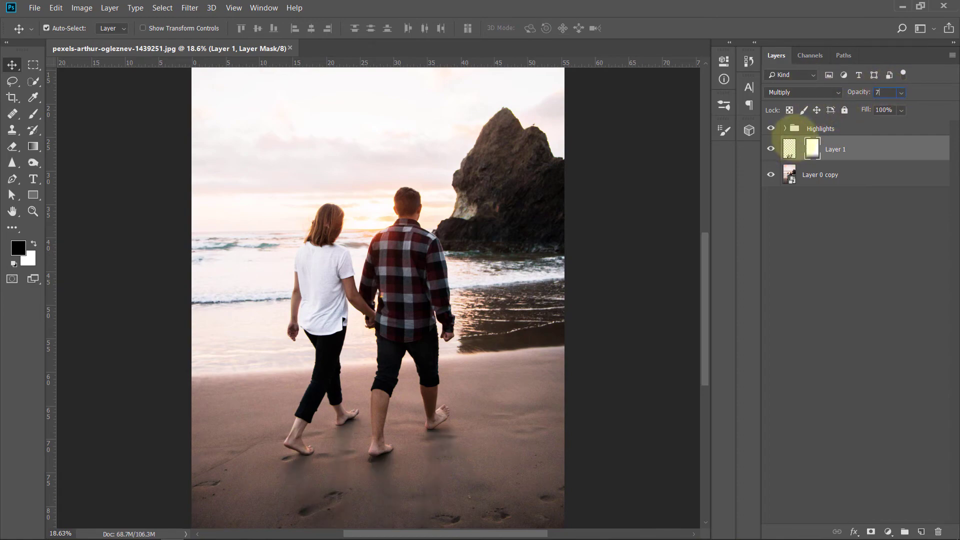
{"action": "key", "text": "Return"}
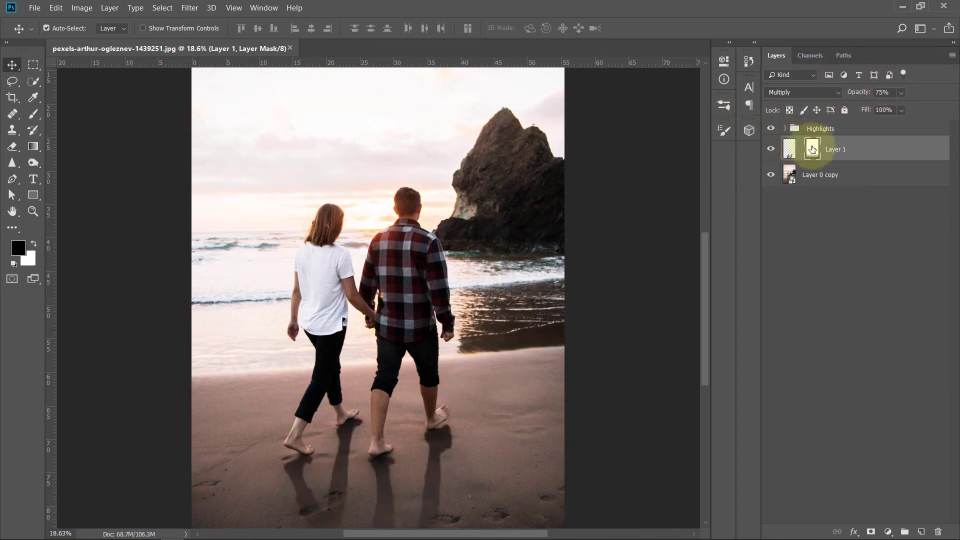
{"action": "scroll", "coordinate": [444, 461], "scroll_direction": "up", "scroll_amount": 4}
{"action": "key", "text": "b"}
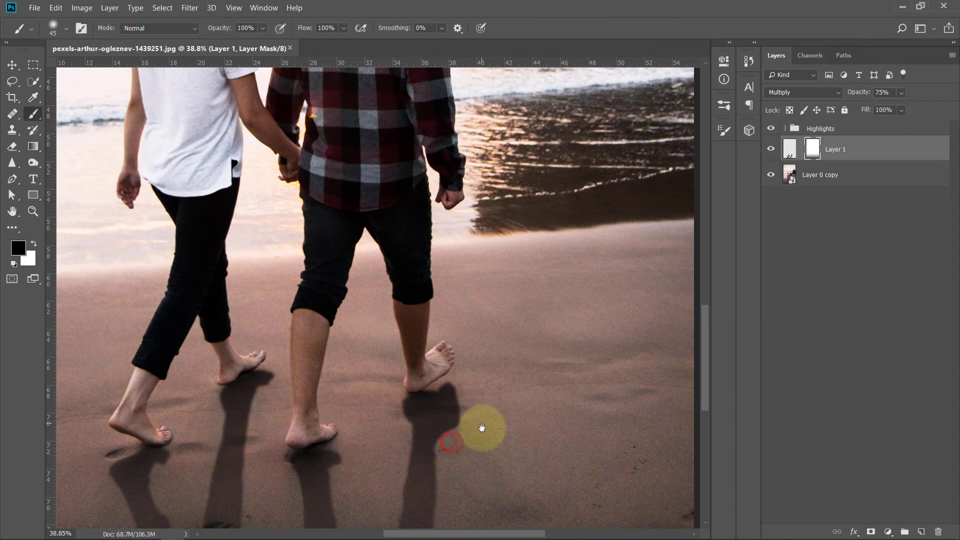
{"action": "scroll", "coordinate": [483, 429], "scroll_direction": "down", "scroll_amount": 3}
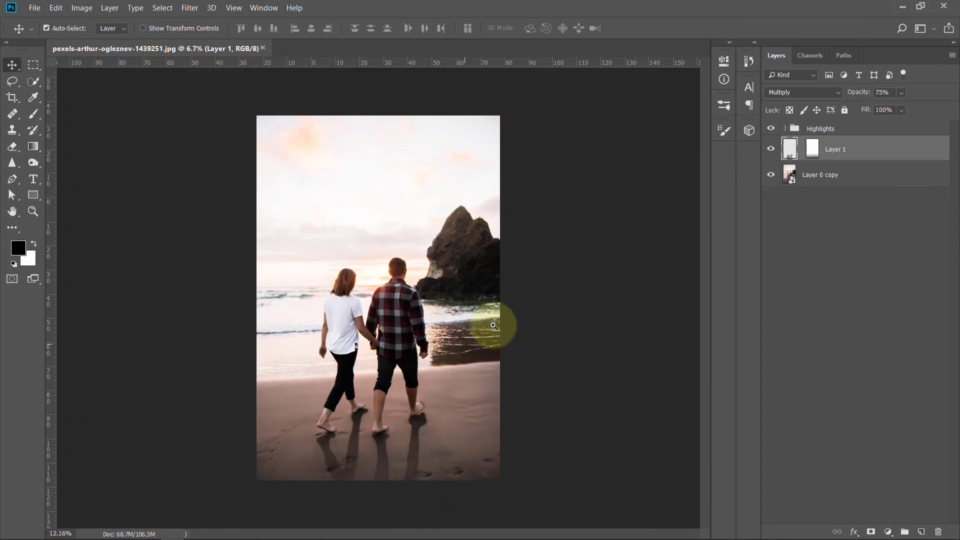
{"action": "scroll", "coordinate": [493, 325], "scroll_direction": "up", "scroll_amount": 2}
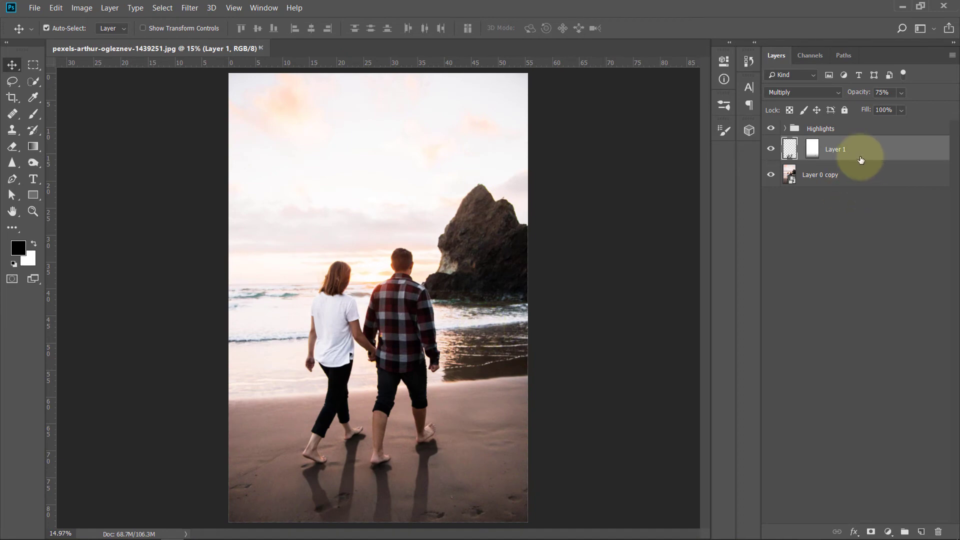
Add a new layer below Layer 1 and try a black contact shadow under the man's planted foot, reducing the brush to 20.
{"action": "left_click", "coordinate": [922, 533]}
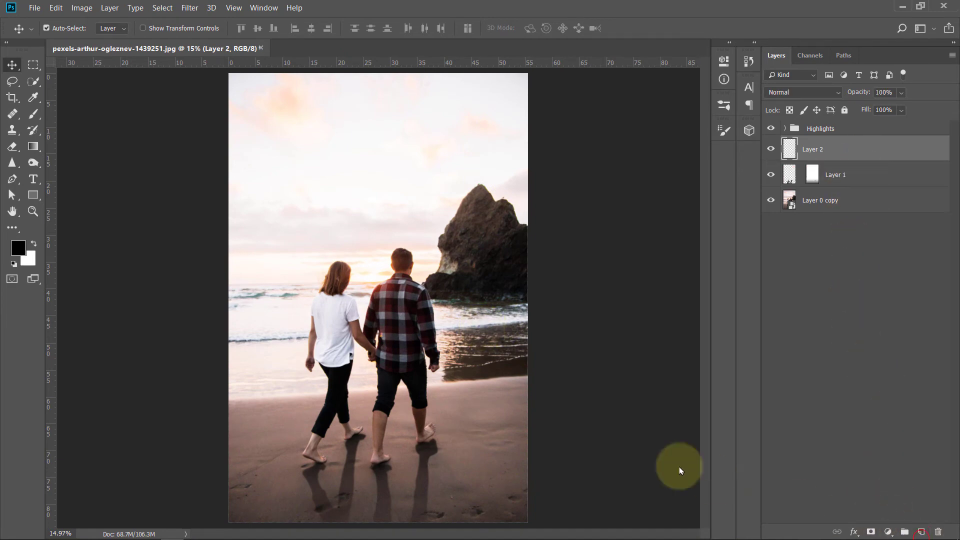
{"action": "left_click_drag", "start_coordinate": [825, 149], "coordinate": [836, 186]}
{"action": "scroll", "coordinate": [488, 396], "scroll_direction": "up", "scroll_amount": 15}
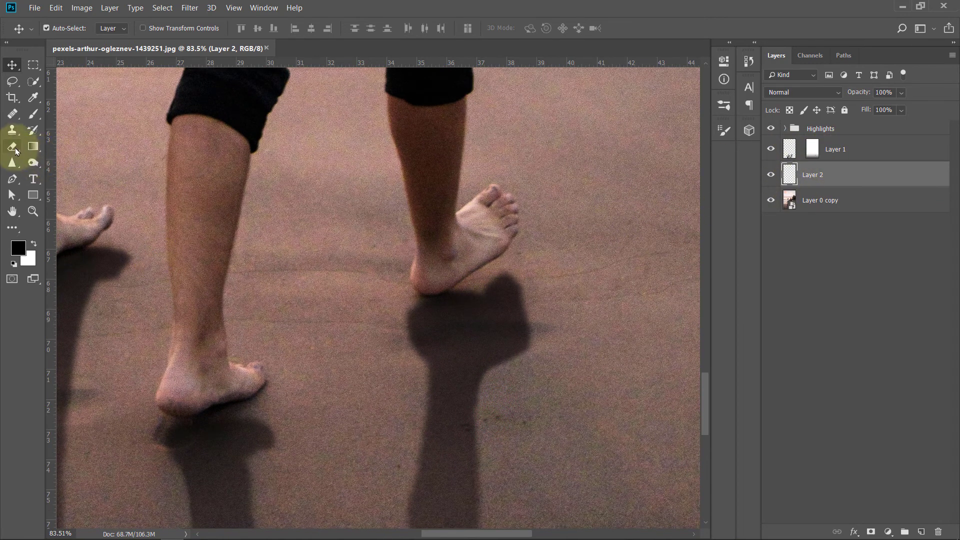
{"action": "left_click", "coordinate": [33, 114]}
{"action": "key", "text": "d"}
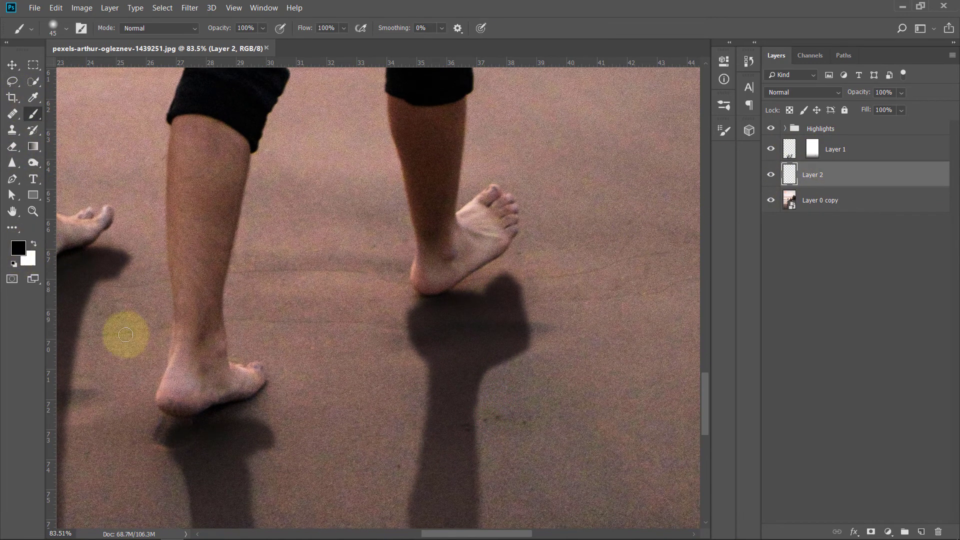
{"action": "mouse_move", "coordinate": [199, 442]}
{"action": "left_mouse_down"}
{"action": "mouse_move", "coordinate": [214, 423]}
{"action": "mouse_move", "coordinate": [187, 429]}
{"action": "mouse_move", "coordinate": [236, 419]}
{"action": "left_mouse_up"}
{"action": "key", "text": "bracketleft"}
{"action": "key", "text": "bracketleft"}
{"action": "key", "text": "bracketleft"}
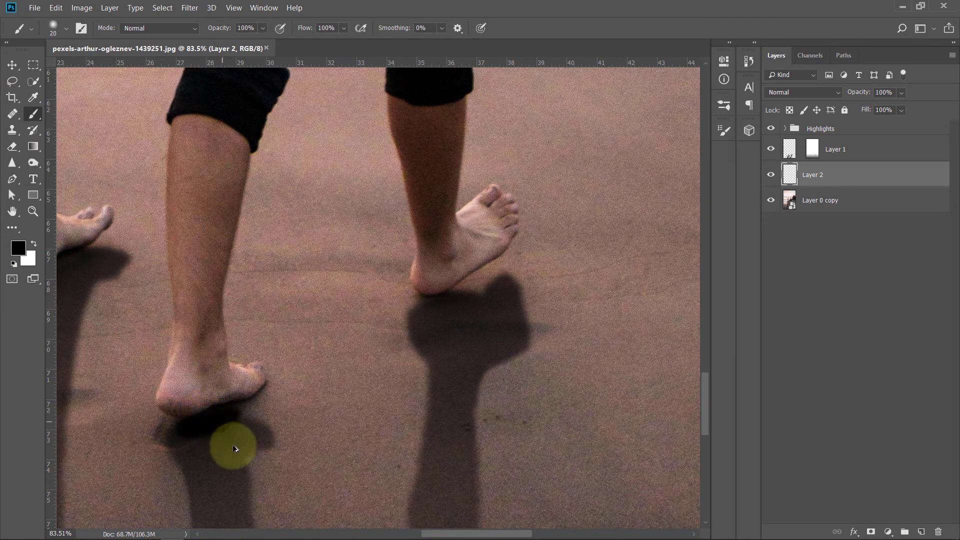
Move Layer 2 above Layer 1 and paint black contact shadows directly beneath the couple's feet with the size 20 brush.
{"action": "key", "text": "ctrl+bracketright"}
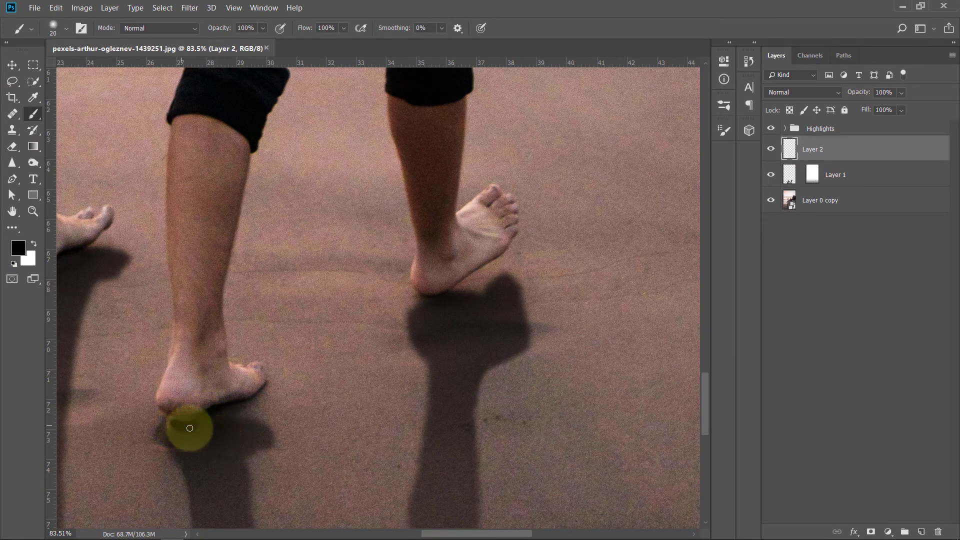
{"action": "left_click_drag", "start_coordinate": [189, 428], "coordinate": [251, 400]}
{"action": "left_click_drag", "start_coordinate": [426, 296], "coordinate": [450, 293]}
{"action": "left_click_drag", "start_coordinate": [245, 359], "coordinate": [517, 254]}
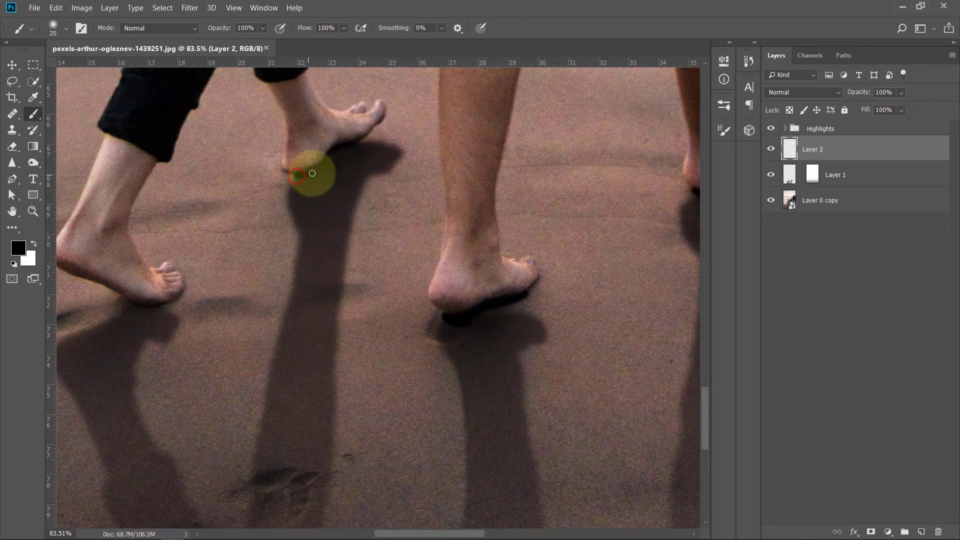
Set Layer 2's blend mode to Multiply and its opacity to 55%.
{"action": "scroll", "coordinate": [444, 316], "scroll_direction": "down", "scroll_amount": 5}
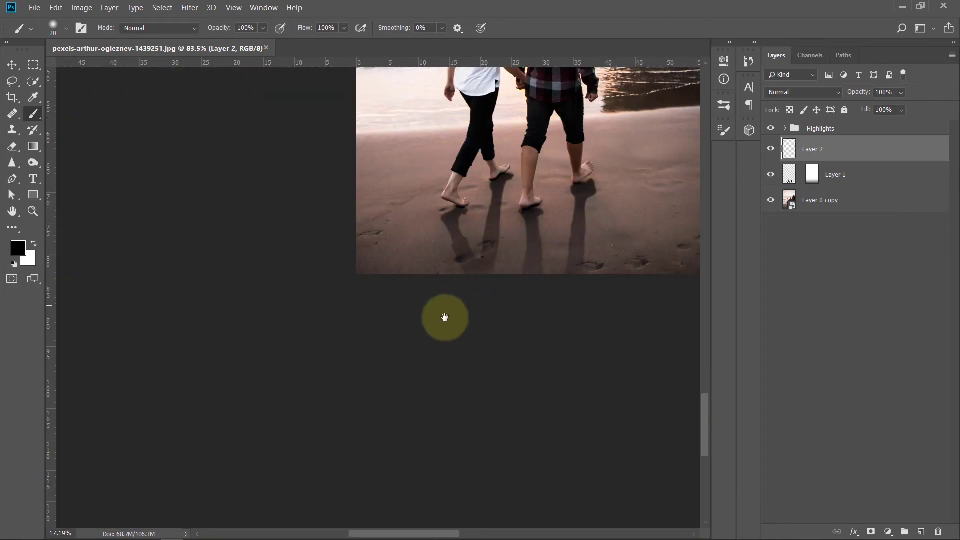
{"action": "left_click", "coordinate": [817, 93]}
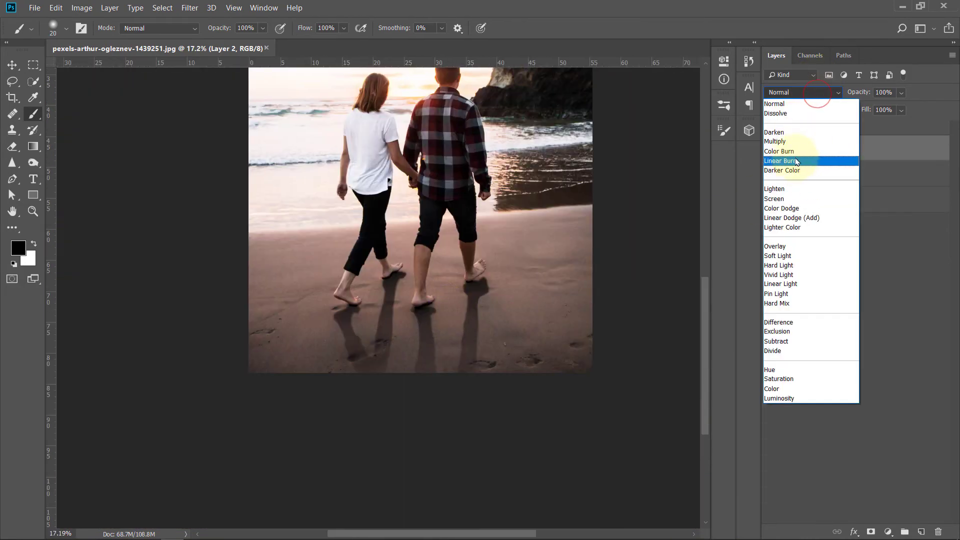
{"action": "left_click", "coordinate": [795, 141]}
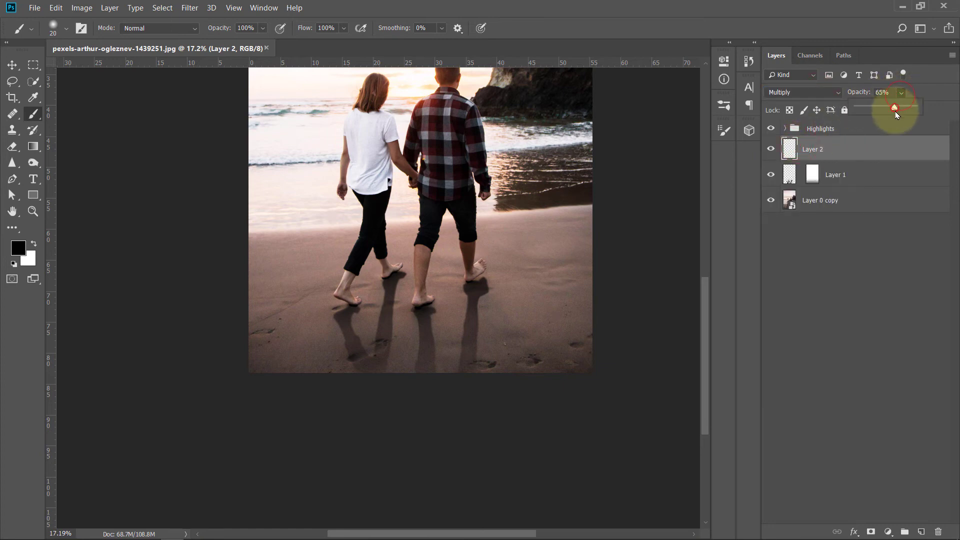
{"action": "left_click", "coordinate": [896, 107]}
{"action": "left_click_drag", "start_coordinate": [898, 109], "coordinate": [889, 109]}
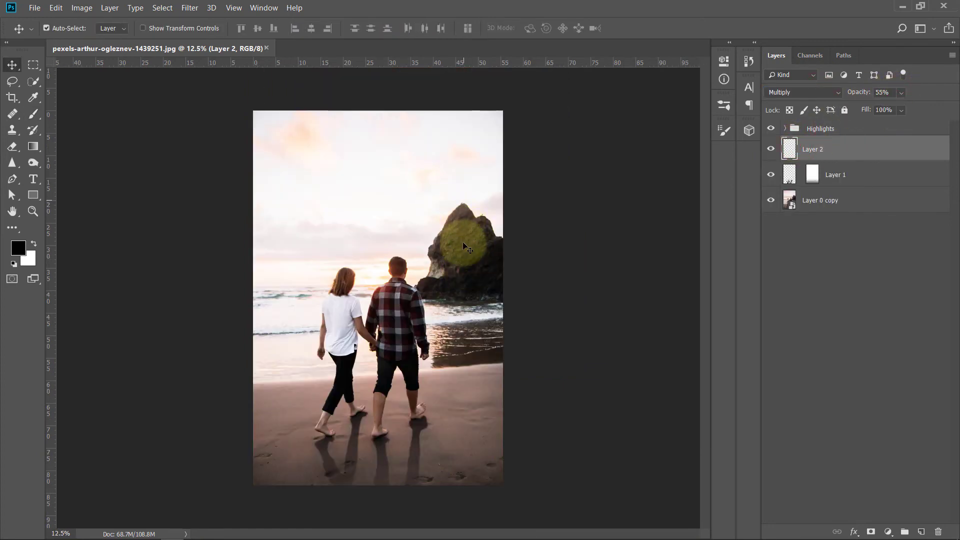
{"action": "scroll", "coordinate": [397, 343], "scroll_direction": "up", "scroll_amount": 2}
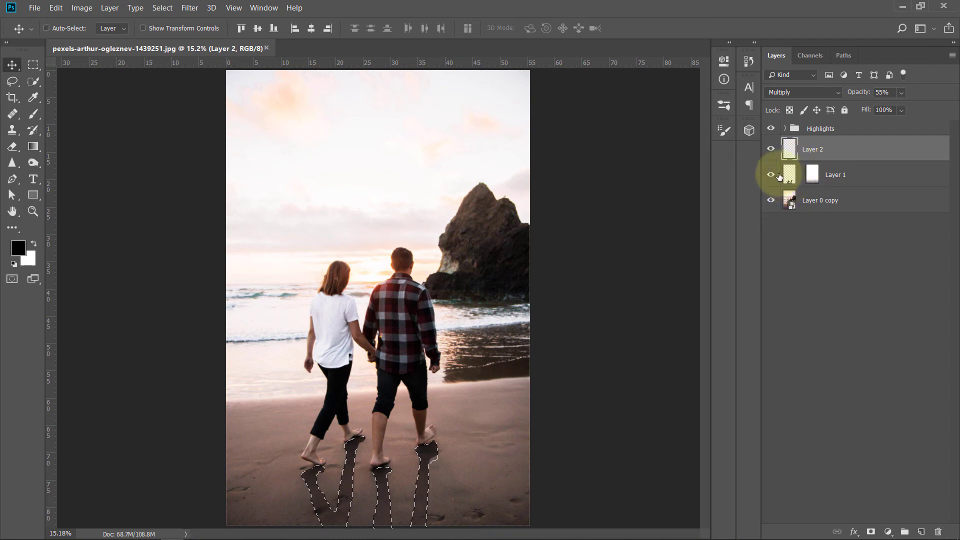
Paint black over the couple and the foreground sand on the Brightness/Contrast 1 mask in the Highlights group, using brush sizes 400, 300 and 1300.
{"action": "left_click", "coordinate": [786, 129]}
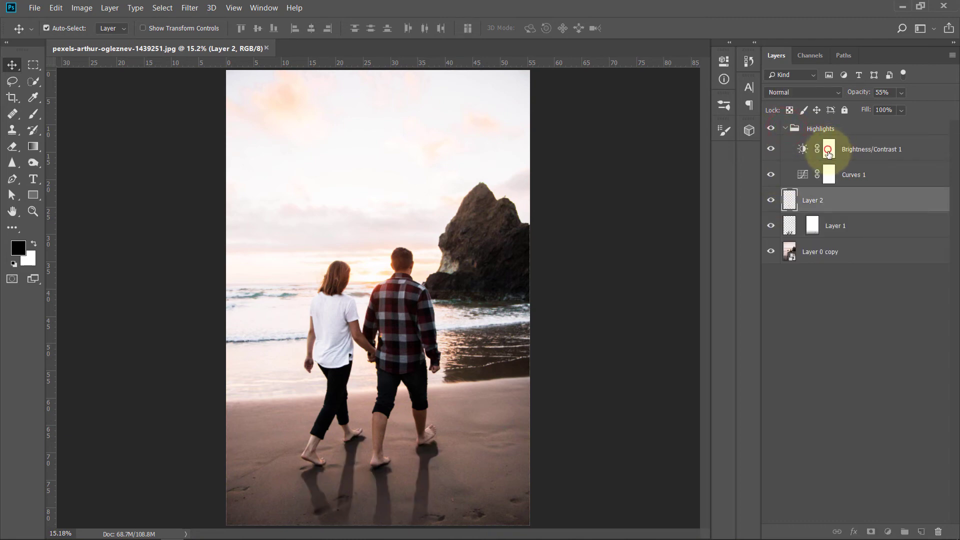
{"action": "left_click", "coordinate": [829, 155]}
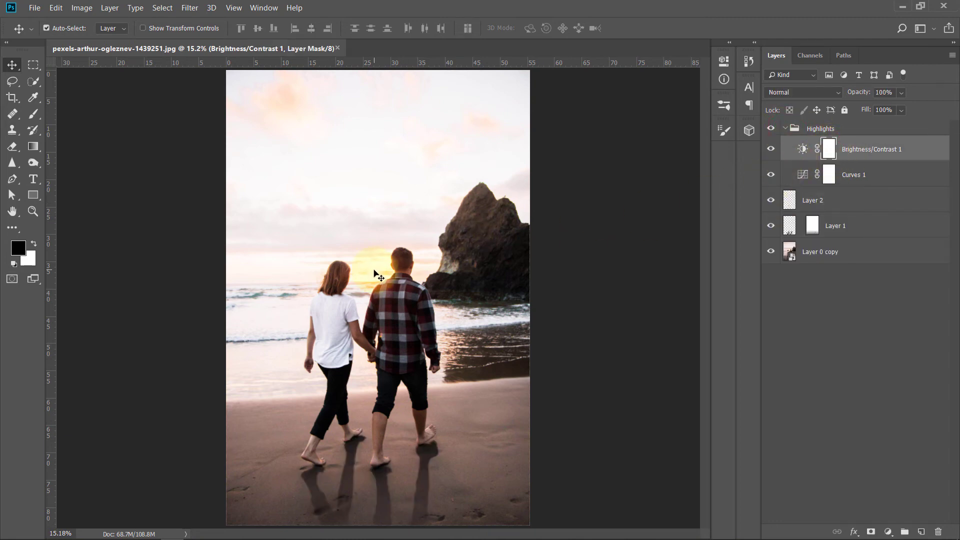
{"action": "left_click", "coordinate": [33, 114]}
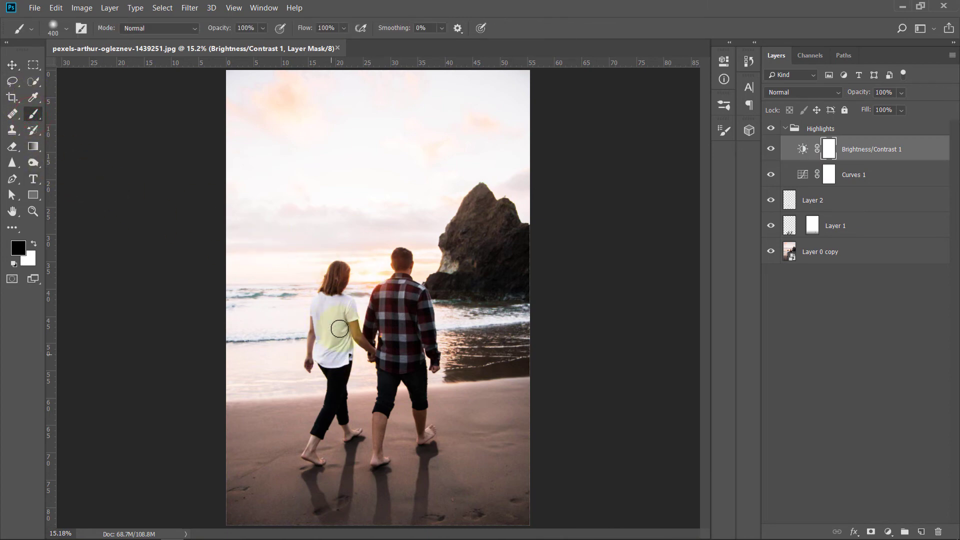
{"action": "left_click_drag", "start_coordinate": [336, 364], "coordinate": [313, 457]}
{"action": "key", "text": "bracketleft"}
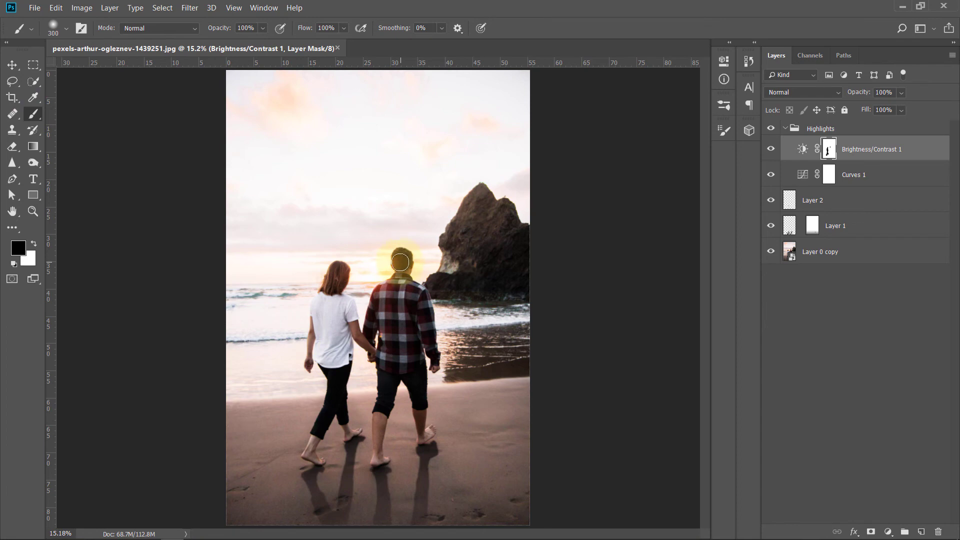
{"action": "left_click_drag", "start_coordinate": [402, 276], "coordinate": [394, 299]}
{"action": "mouse_move", "coordinate": [404, 266]}
{"action": "left_mouse_down"}
{"action": "mouse_move", "coordinate": [379, 455]}
{"action": "mouse_move", "coordinate": [418, 438]}
{"action": "mouse_move", "coordinate": [421, 376]}
{"action": "left_mouse_up"}
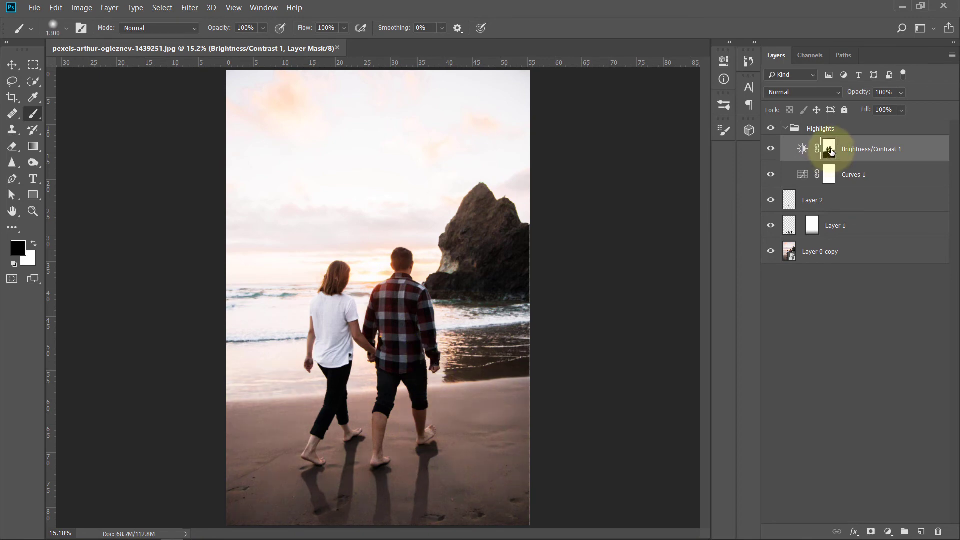
Replace the Curves 1 mask with the Brightness/Contrast 1 layer's mask and collapse the Highlights group.
{"action": "left_click_drag", "start_coordinate": [828, 152], "coordinate": [833, 180]}
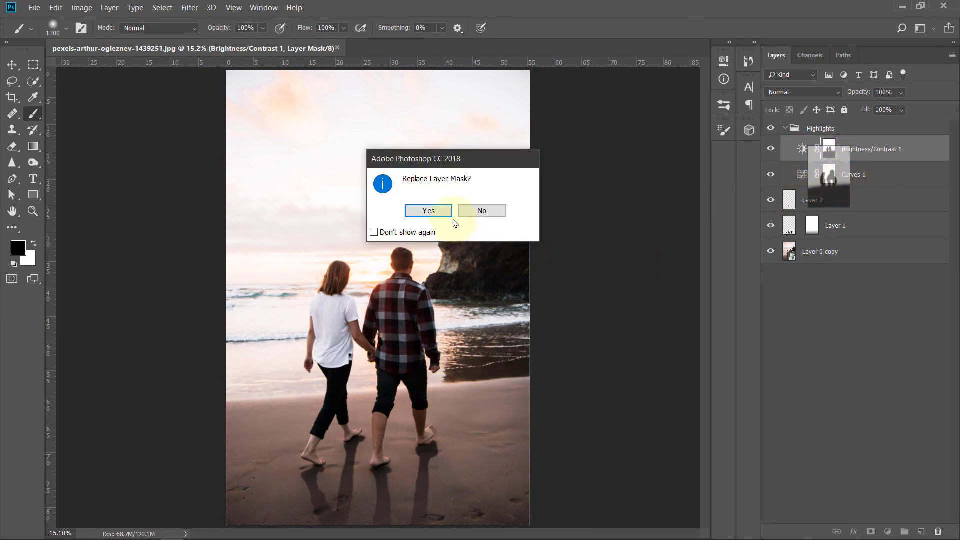
{"action": "left_click", "coordinate": [445, 214]}
{"action": "key", "text": "v"}
{"action": "left_click", "coordinate": [785, 128]}
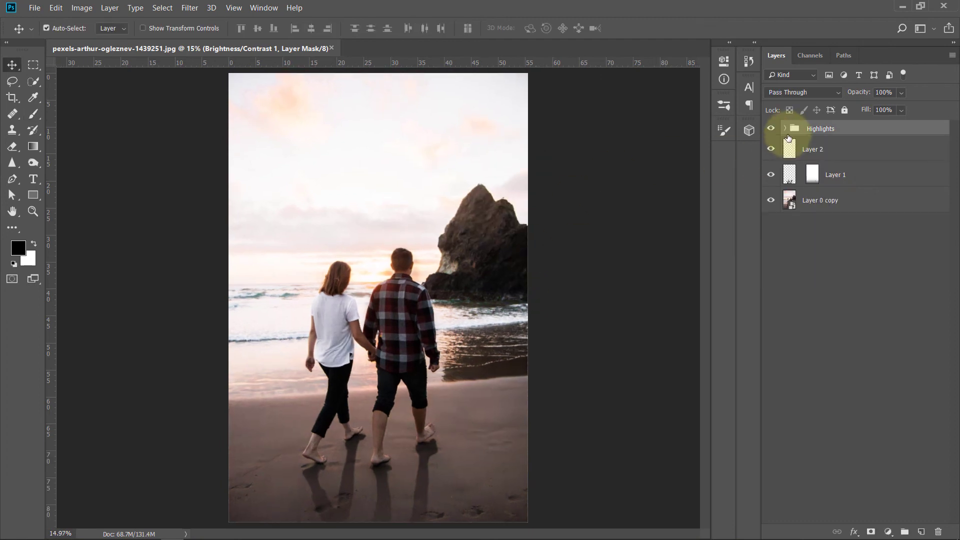
Compare the photo with and without the Highlights group by toggling its visibility.
{"action": "left_click", "coordinate": [773, 130]}
{"action": "left_click", "coordinate": [773, 131]}
{"action": "left_click", "coordinate": [773, 131]}
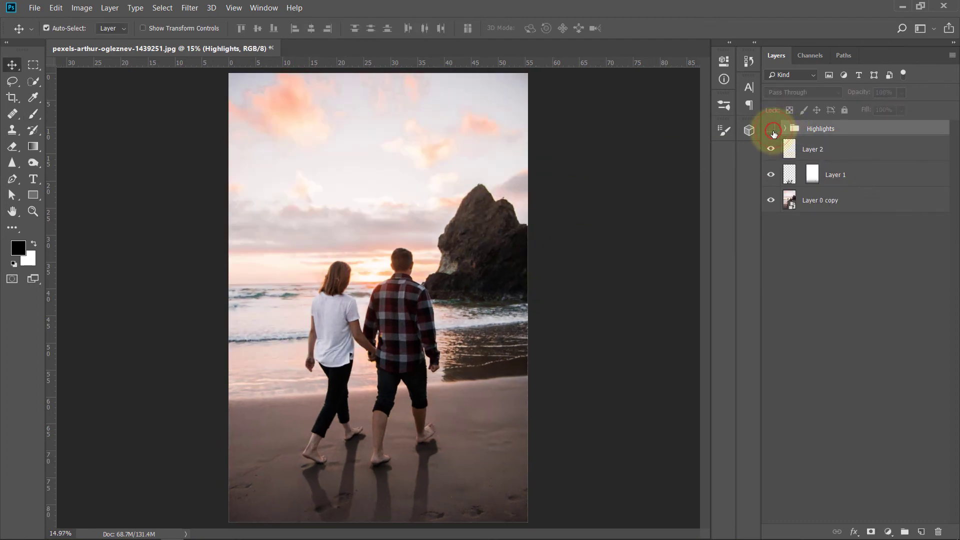
{"action": "left_click", "coordinate": [773, 132]}
{"action": "left_click", "coordinate": [773, 132]}
{"action": "left_click", "coordinate": [773, 133]}
{"action": "left_click", "coordinate": [773, 136]}
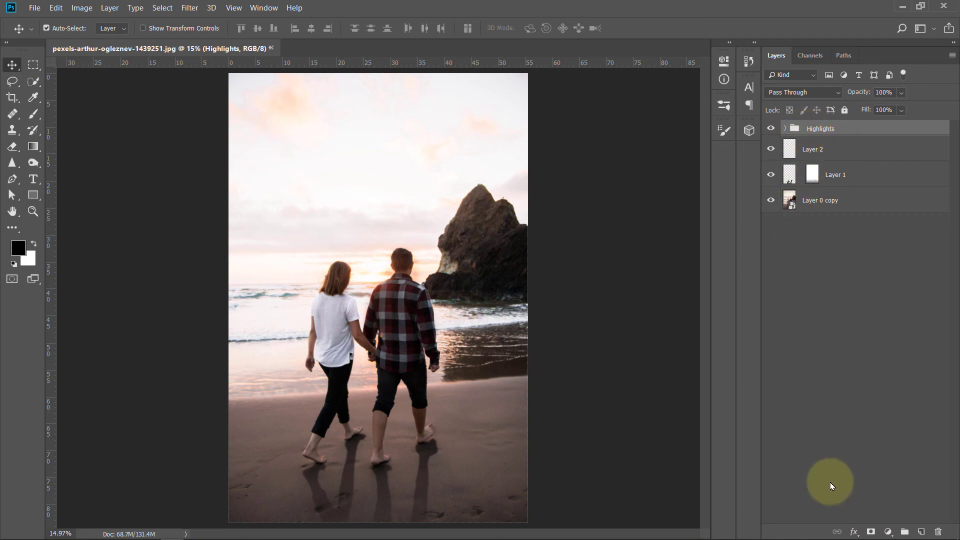
Add a layer mask to the Highlights group and paint black over the couple with the brush reduced to 200.
{"action": "left_click", "coordinate": [870, 531]}
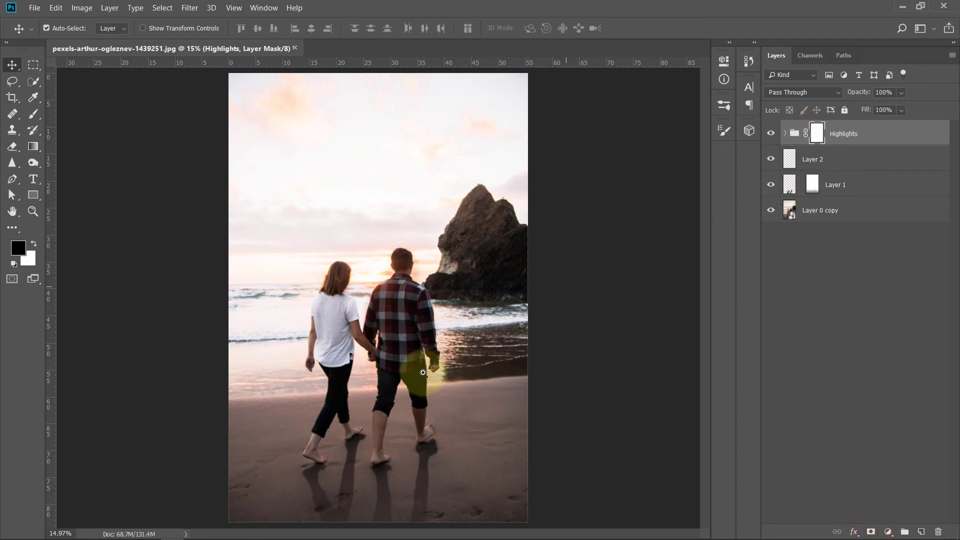
{"action": "scroll", "coordinate": [408, 365], "scroll_direction": "up", "scroll_amount": 3}
{"action": "key", "text": "b"}
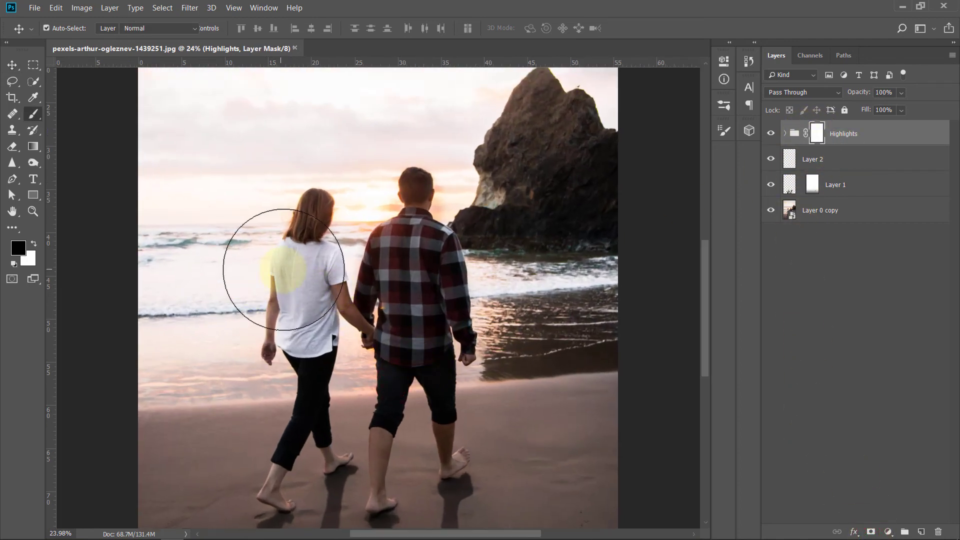
{"action": "key", "text": "bracketleft"}
{"action": "key", "text": "bracketleft"}
{"action": "key", "text": "bracketleft"}
{"action": "key", "text": "bracketleft"}
{"action": "key", "text": "bracketleft"}
{"action": "key", "text": "bracketleft"}
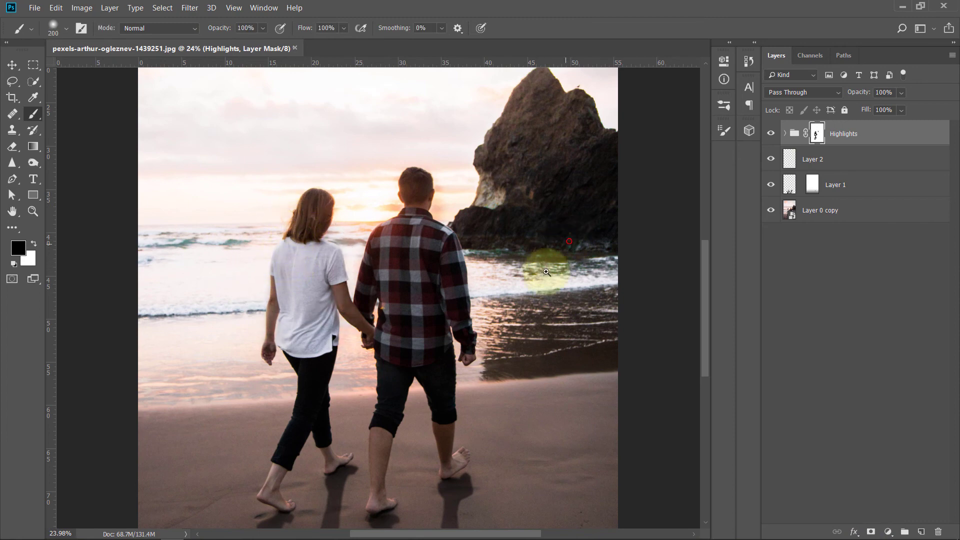
{"action": "scroll", "coordinate": [567, 241], "scroll_direction": "down", "scroll_amount": 4}
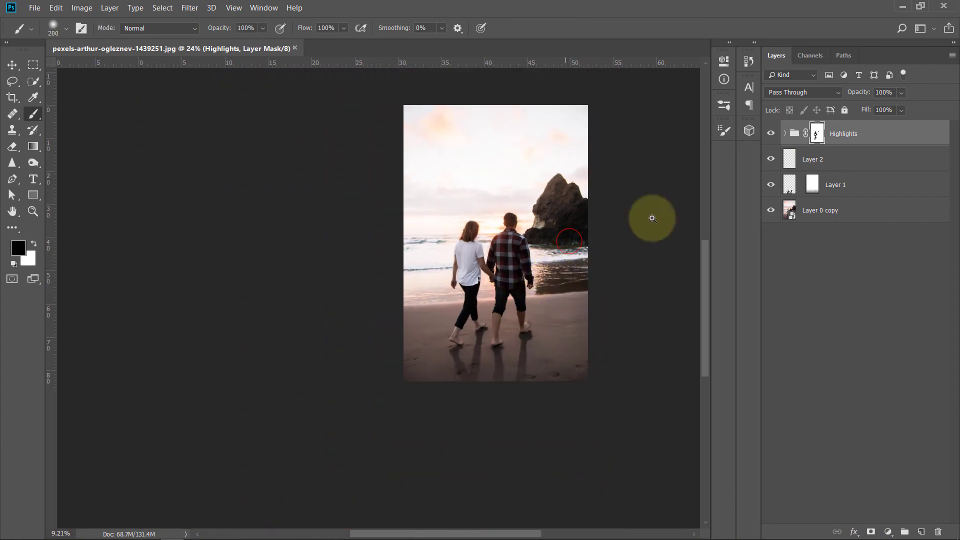
{"action": "left_click", "coordinate": [772, 132]}
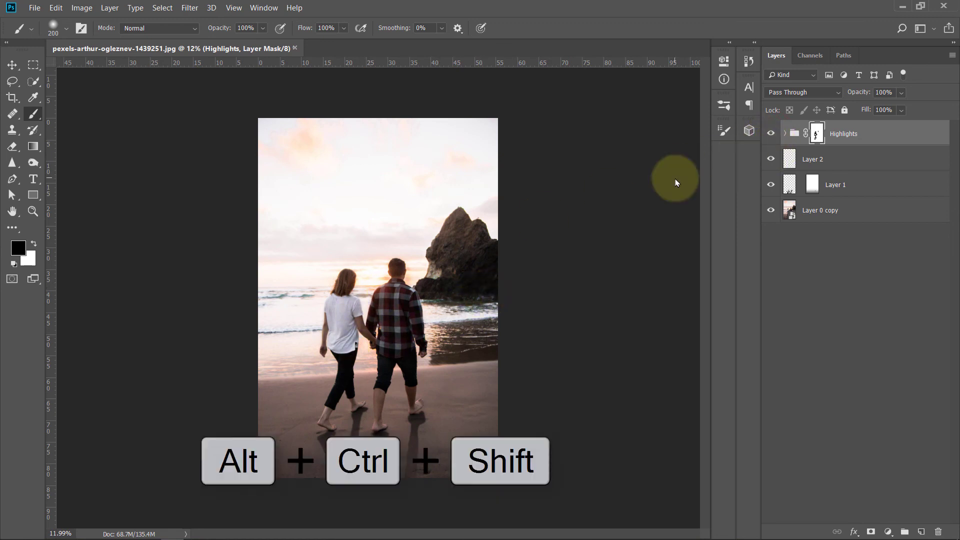
Stamp all visible layers into a new layer above the Highlights group and convert it to a Smart Object.
{"action": "key", "text": "ctrl+alt+shift+e"}
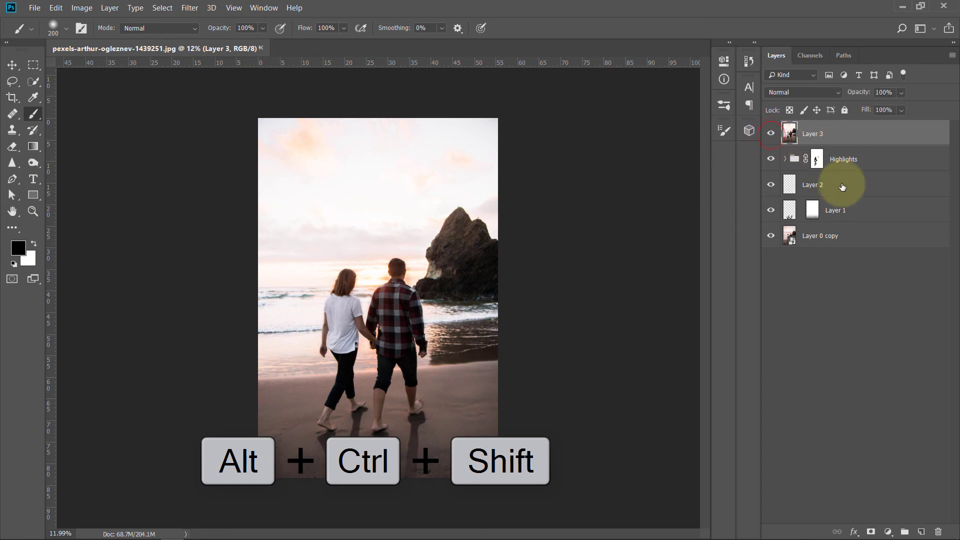
{"action": "right_click", "coordinate": [861, 140]}
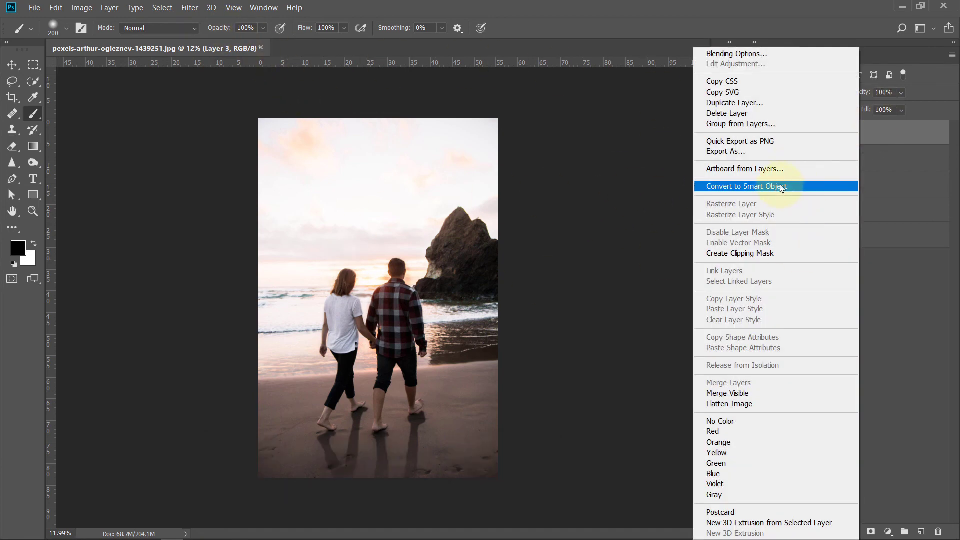
{"action": "left_click", "coordinate": [783, 186]}
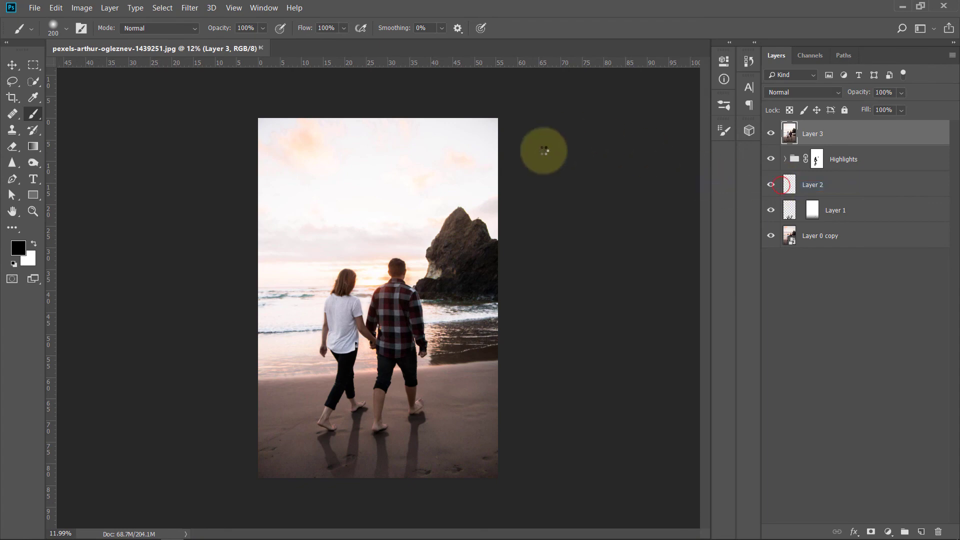
Apply the Camera Raw Filter to Layer 3 with Temperature +1, Tint -7, Exposure -0.25, Contrast -11, Highlights -7, Shadows -14, Whites -15, Blacks +2.
{"action": "left_click", "coordinate": [190, 7]}
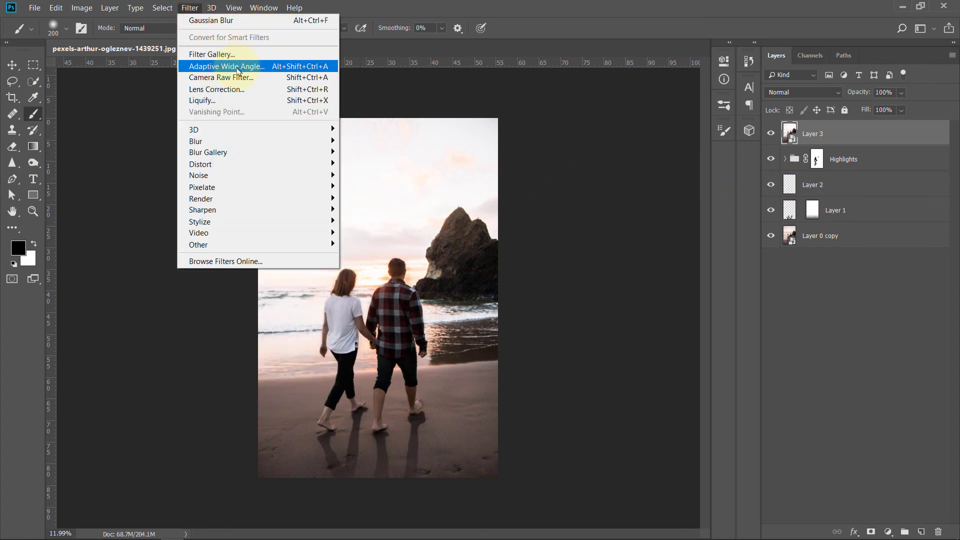
{"action": "left_click", "coordinate": [266, 79]}
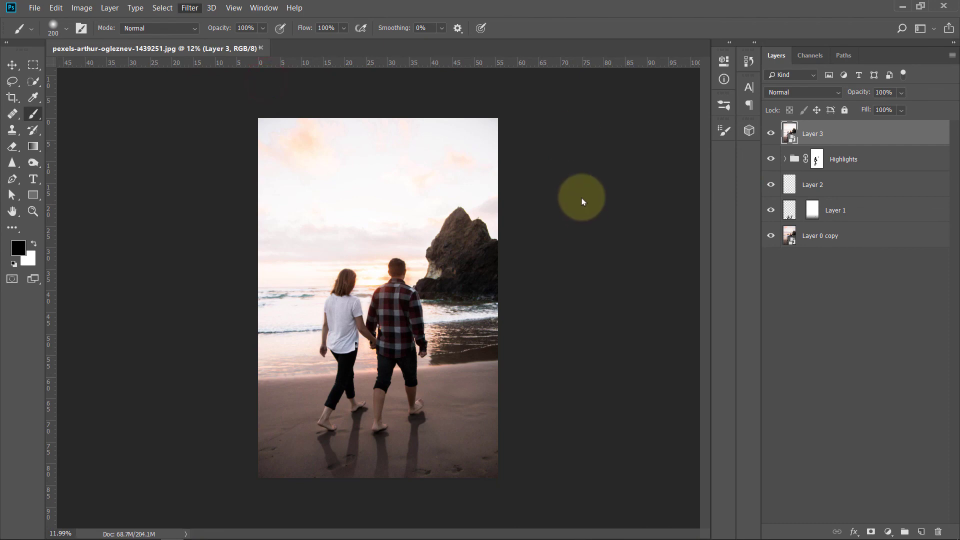
{"action": "key", "text": "ctrl+shift+a"}
{"action": "mouse_move", "coordinate": [696, 183]}
{"action": "left_mouse_down"}
{"action": "mouse_move", "coordinate": [705, 184]}
{"action": "mouse_move", "coordinate": [693, 185]}
{"action": "mouse_move", "coordinate": [693, 197]}
{"action": "left_mouse_up"}
{"action": "left_click_drag", "start_coordinate": [697, 221], "coordinate": [690, 235]}
{"action": "left_click_drag", "start_coordinate": [696, 252], "coordinate": [689, 250]}
{"action": "left_click_drag", "start_coordinate": [696, 265], "coordinate": [689, 265]}
{"action": "left_click_drag", "start_coordinate": [689, 251], "coordinate": [689, 280]}
{"action": "left_click_drag", "start_coordinate": [696, 296], "coordinate": [697, 295]}
{"action": "left_click_drag", "start_coordinate": [711, 54], "coordinate": [707, 54]}
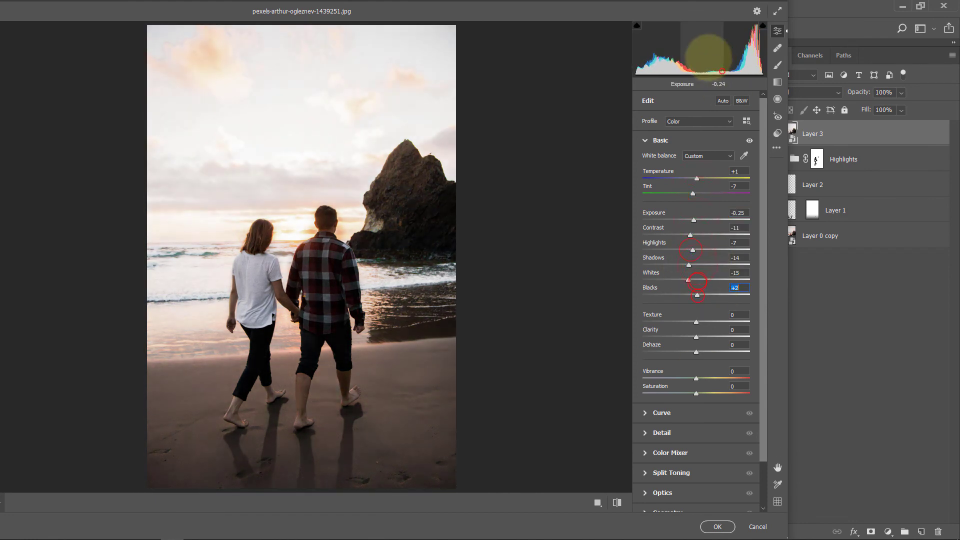
{"action": "left_click_drag", "start_coordinate": [763, 328], "coordinate": [763, 376]}
{"action": "left_click_drag", "start_coordinate": [696, 329], "coordinate": [701, 301]}
{"action": "left_click", "coordinate": [718, 532]}
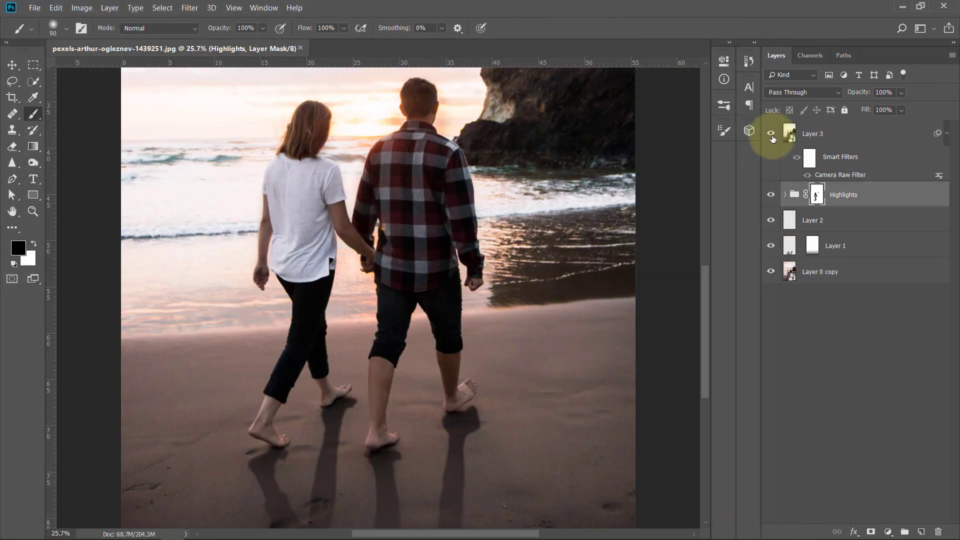
Compare the whole photo before and after the Camera Raw grading by toggling Layer 3's visibility.
{"action": "left_click", "coordinate": [772, 135]}
{"action": "scroll", "coordinate": [606, 233], "scroll_direction": "down", "scroll_amount": 3}
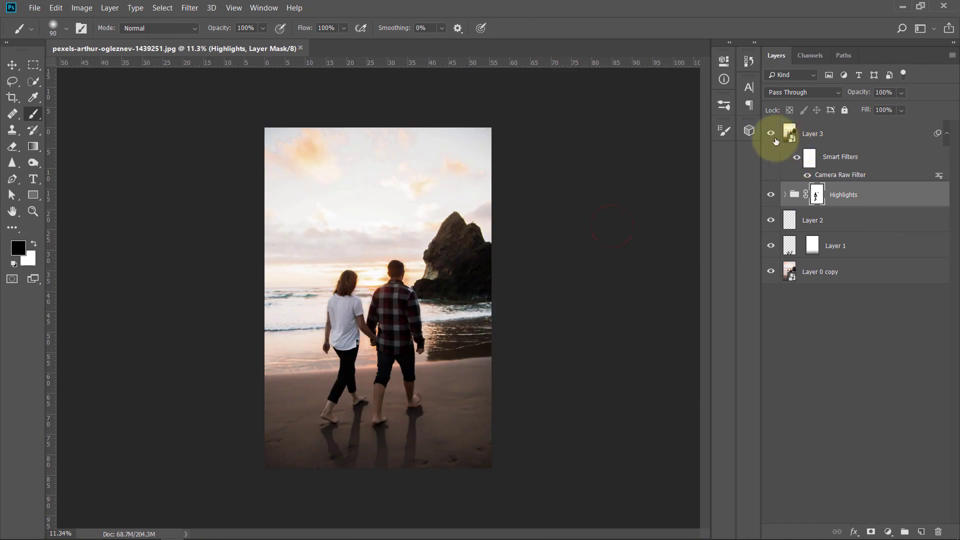
{"action": "left_click", "coordinate": [772, 133]}
{"action": "left_click", "coordinate": [773, 130]}
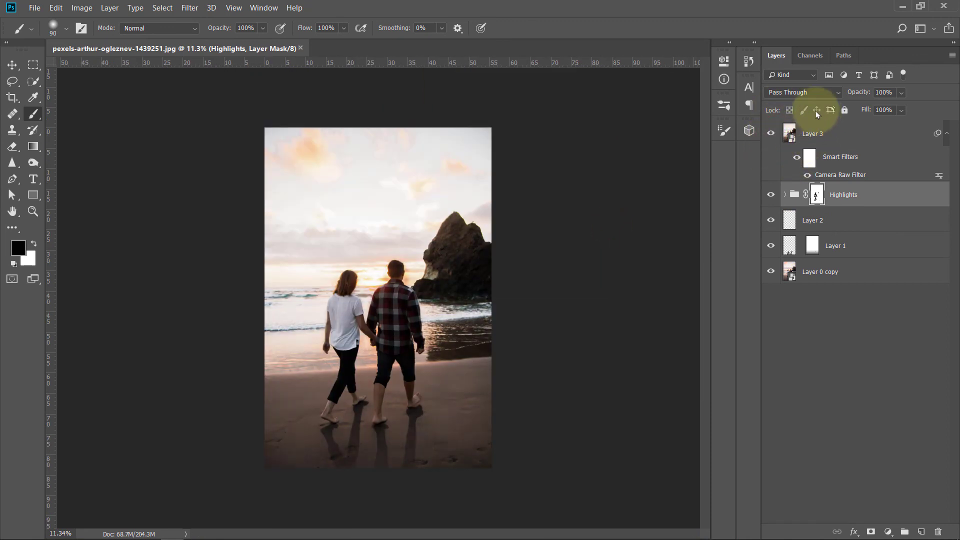
{"action": "left_click", "coordinate": [772, 135]}
{"action": "left_click", "coordinate": [772, 135]}
{"action": "key", "text": "v"}
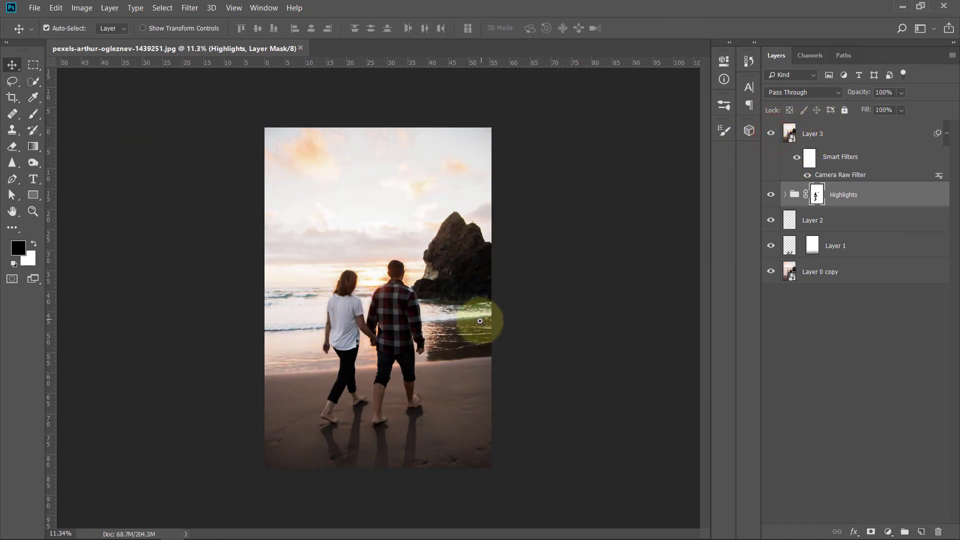
{"action": "scroll", "coordinate": [498, 328], "scroll_direction": "up", "scroll_amount": 2}
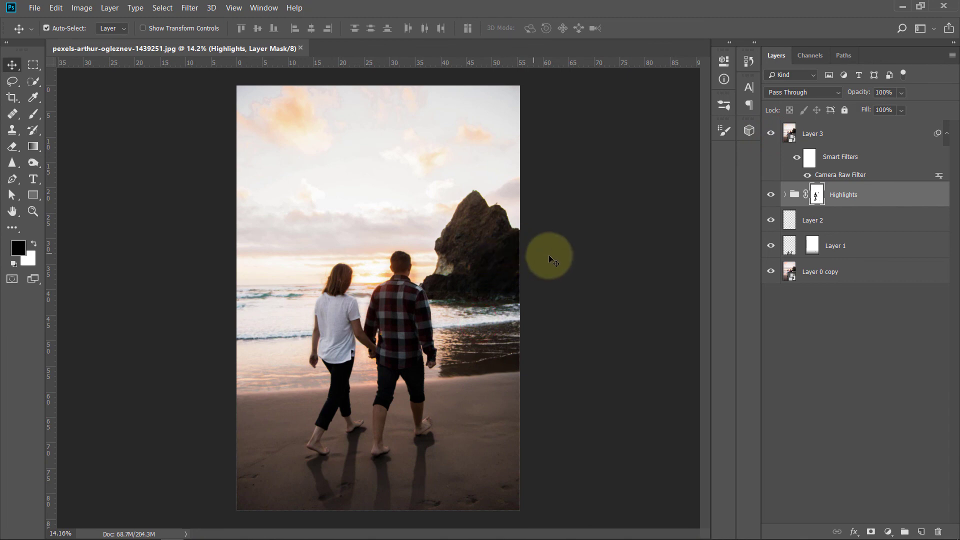